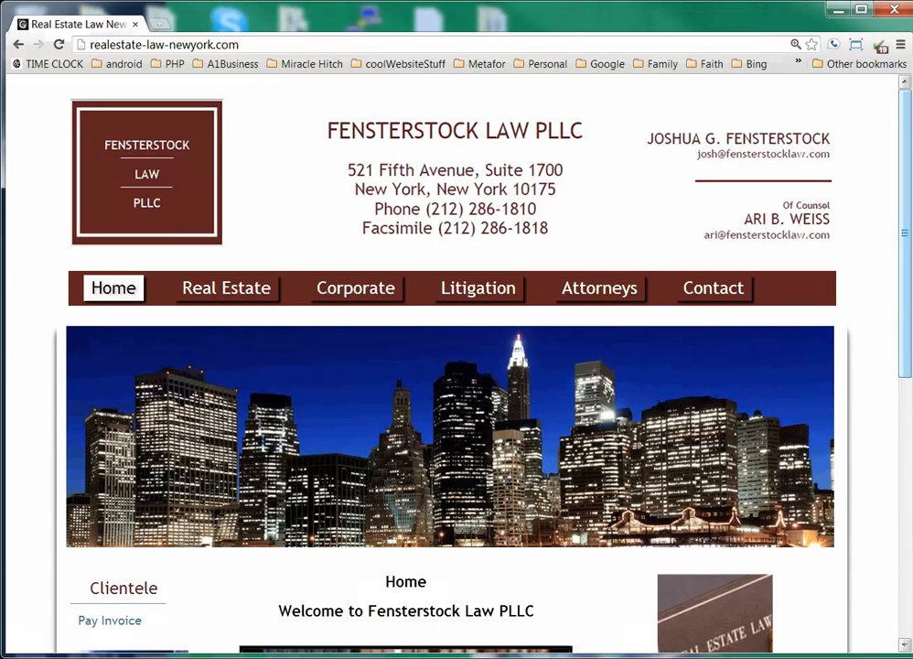
- Open the site's Real Estate page and examine its Clientele sidebar, main content and footer areas
{"action": "left_click", "coordinate": [226, 288]}
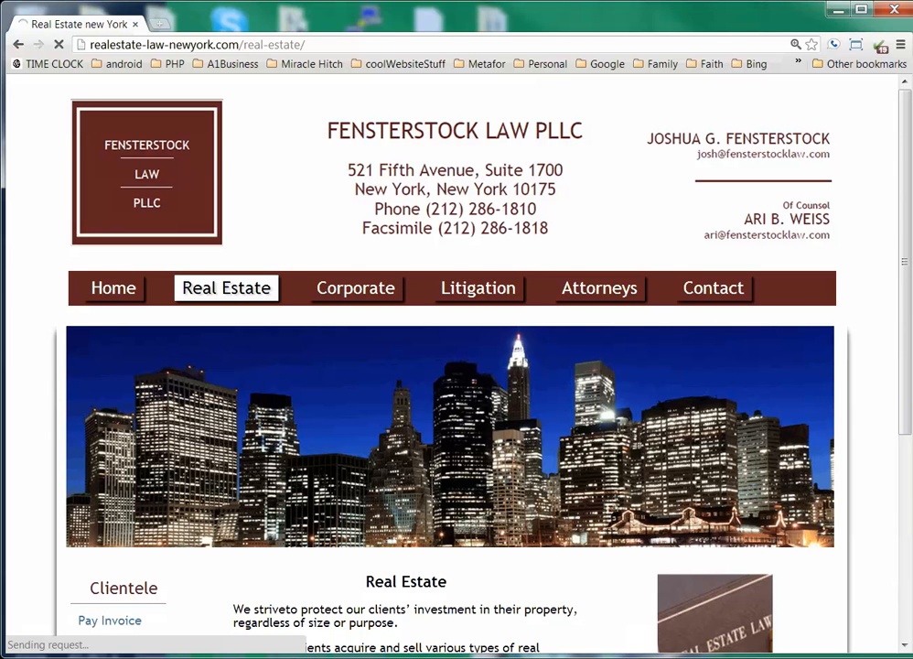
{"action": "scroll", "coordinate": [883, 331], "scroll_direction": "down", "scroll_amount": 3}
{"action": "scroll", "coordinate": [271, 234], "scroll_direction": "up", "scroll_amount": 3}
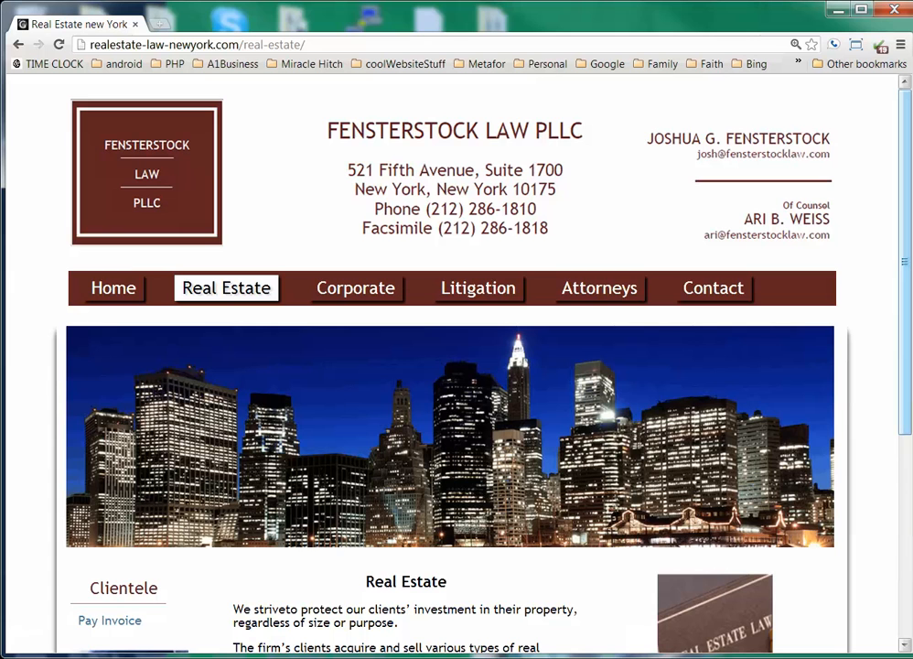
{"action": "left_click_drag", "start_coordinate": [903, 368], "coordinate": [899, 471]}
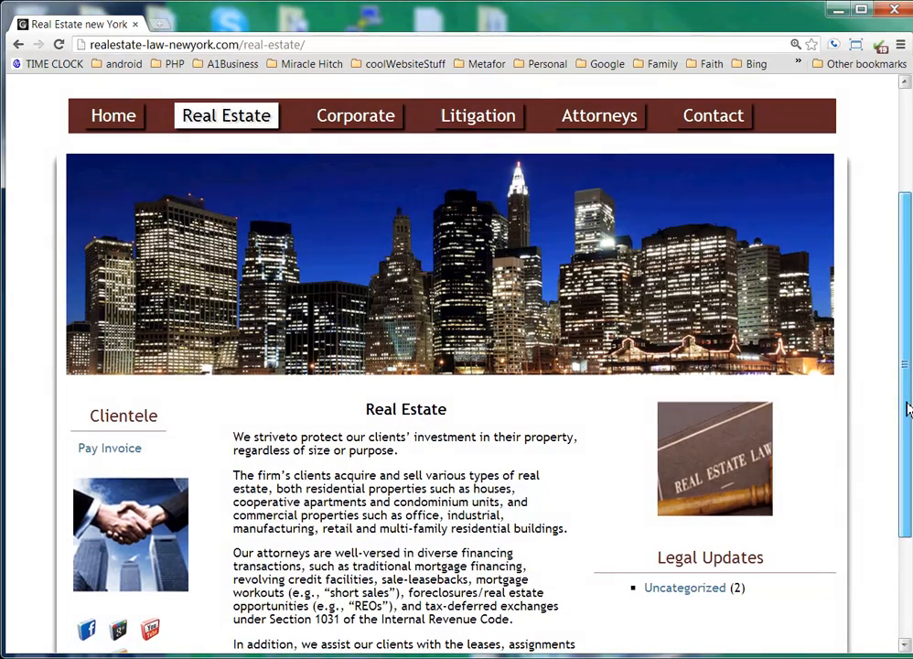
{"action": "scroll", "coordinate": [452, 366], "scroll_direction": "down", "scroll_amount": 2}
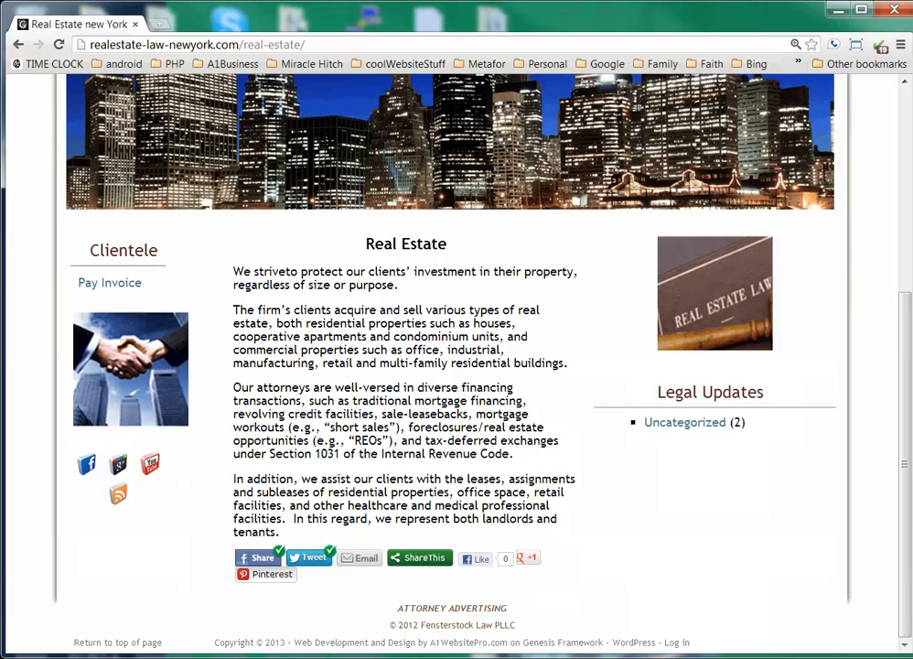
{"action": "left_click_drag", "start_coordinate": [90, 250], "coordinate": [144, 250]}
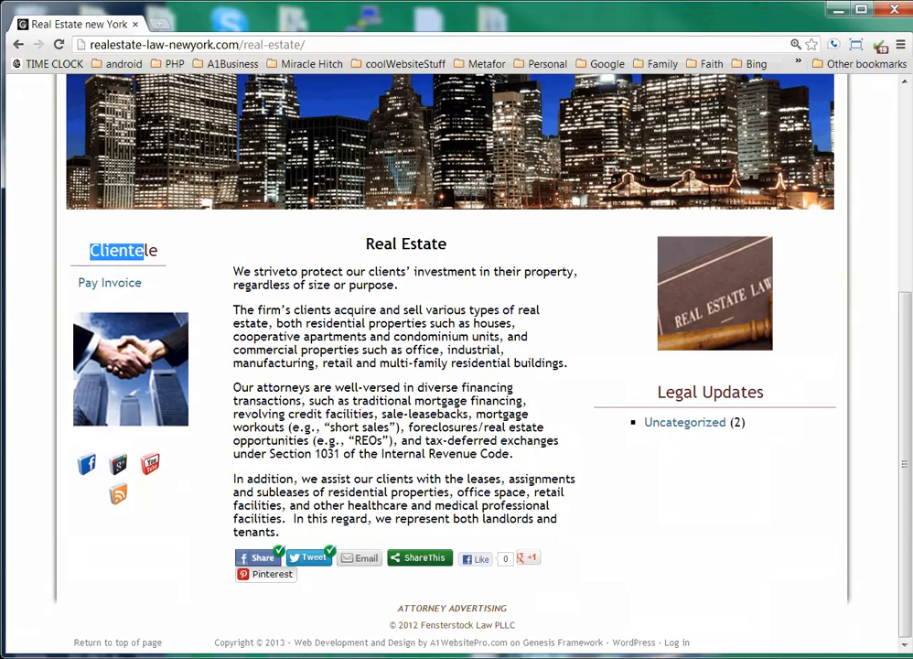
{"action": "left_click_drag", "start_coordinate": [365, 243], "coordinate": [337, 531]}
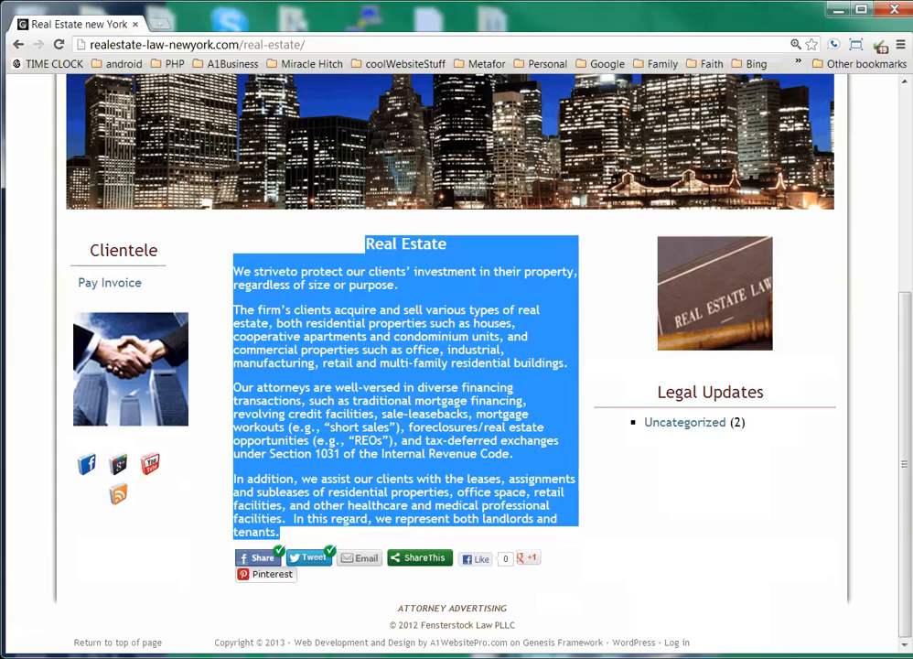
{"action": "left_click_drag", "start_coordinate": [398, 606], "coordinate": [742, 646]}
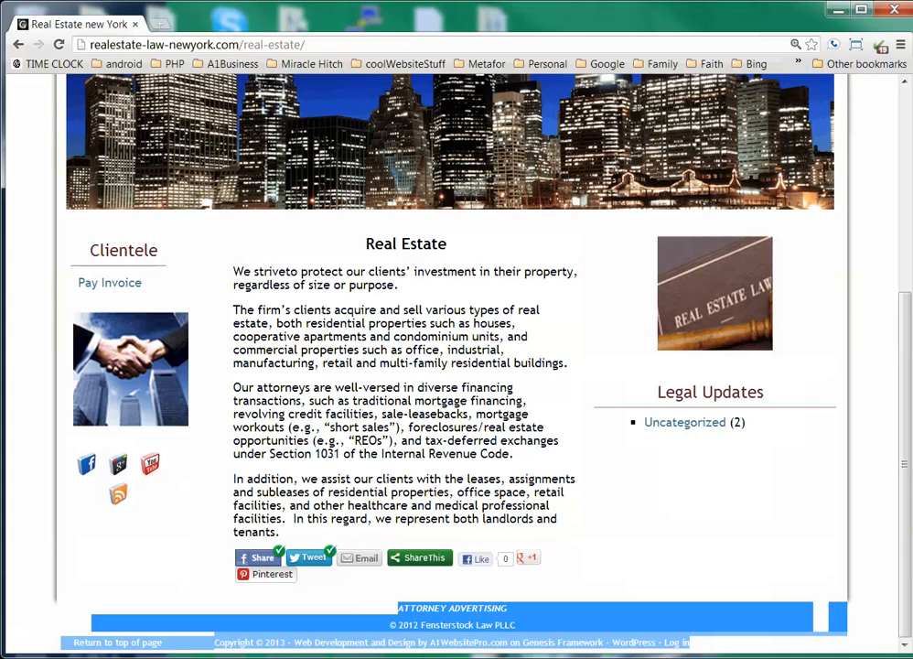
- Open the site's WordPress login page in a new tab and log in with the prefilled credentials
{"action": "left_click_drag", "start_coordinate": [905, 533], "coordinate": [898, 606]}
{"action": "left_click", "coordinate": [677, 642]}
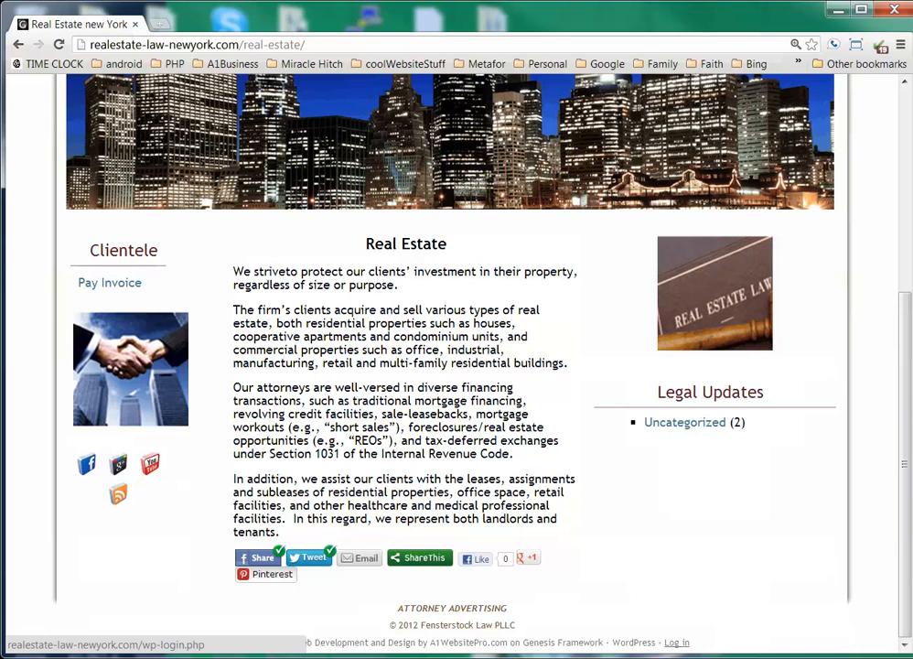
{"action": "middle_click", "coordinate": [678, 643]}
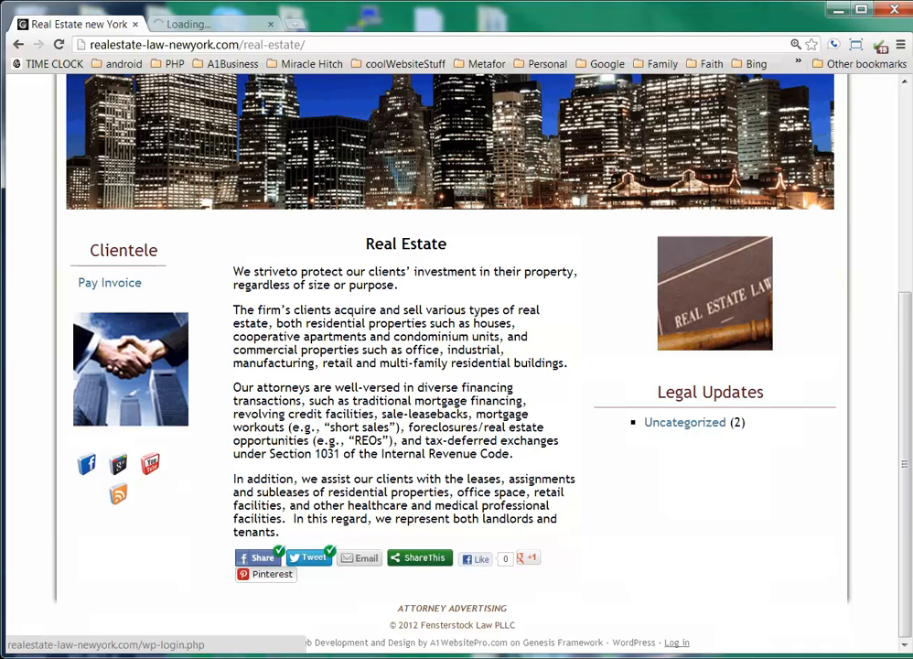
{"action": "left_click", "coordinate": [209, 23]}
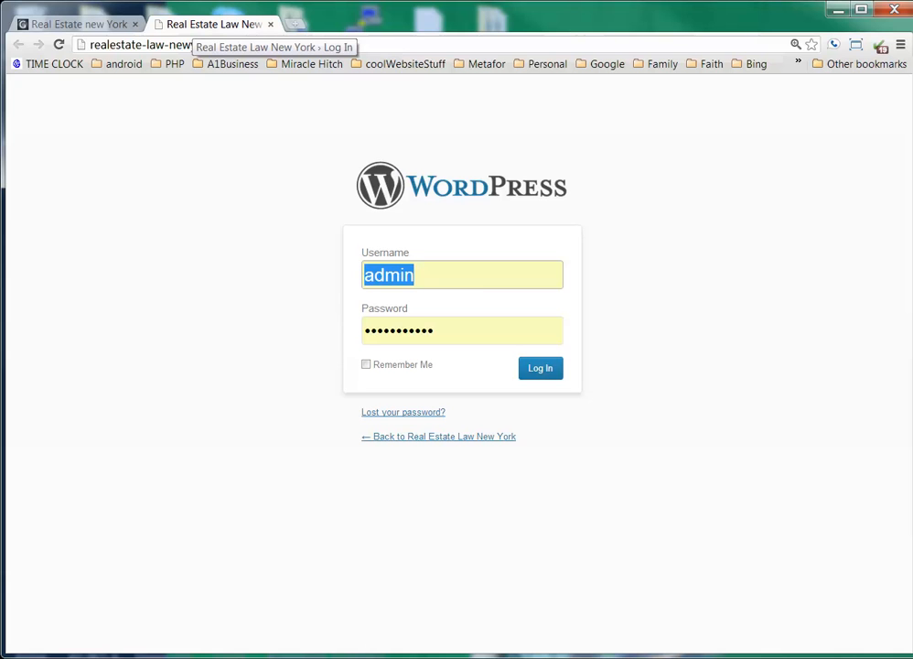
{"action": "key", "text": "Return"}
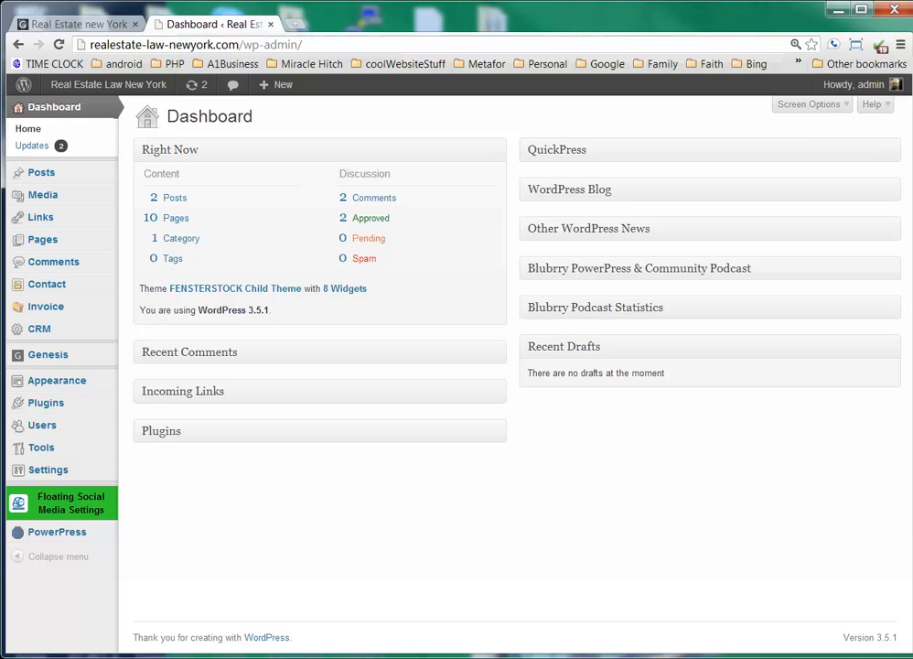
- List all pages of the site, check the live navigation, and open the Real Estate page for editing
{"action": "left_click", "coordinate": [42, 239]}
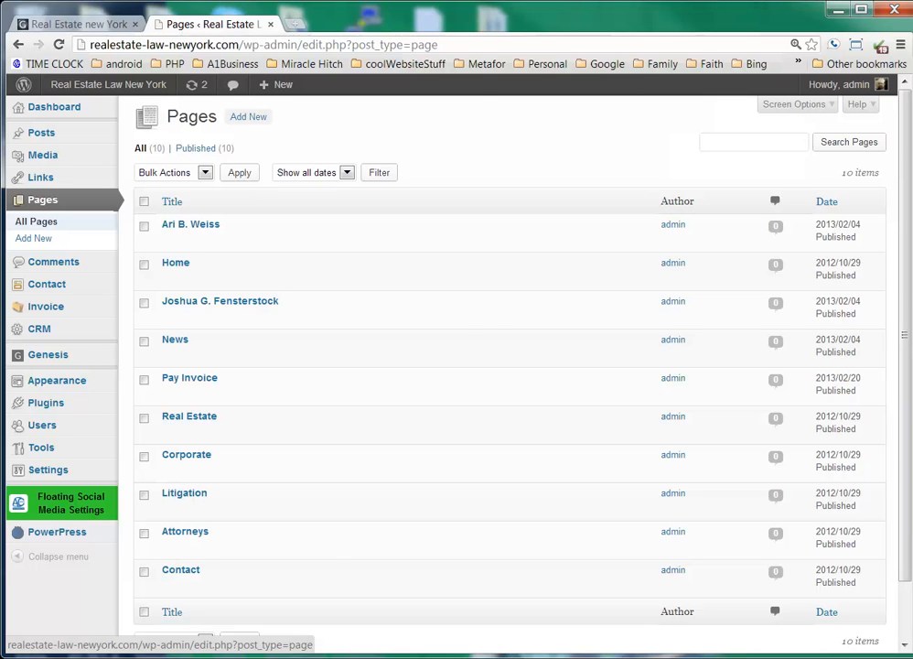
{"action": "key", "text": "ctrl+shift+Tab"}
{"action": "scroll", "coordinate": [462, 163], "scroll_direction": "up", "scroll_amount": 3}
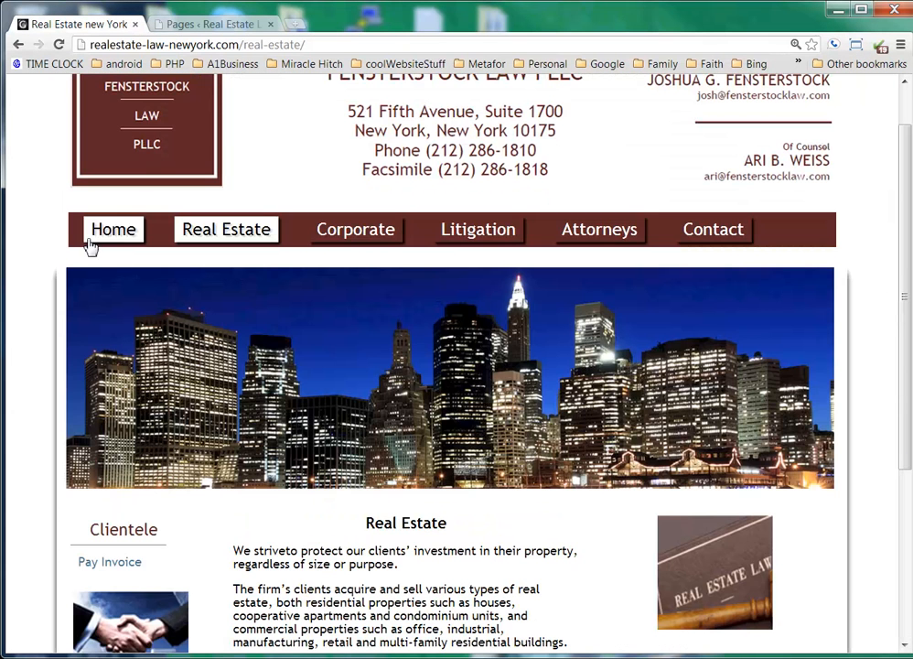
{"action": "key", "text": "ctrl+Tab"}
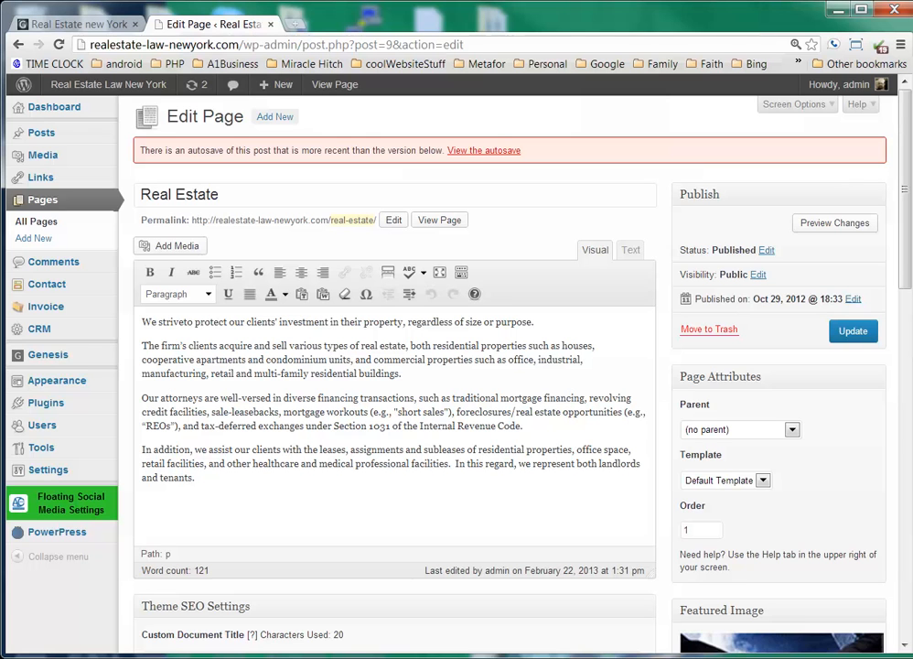
- Compare the page title in the editor with the Real Estate heading on the live page
{"action": "triple_click", "coordinate": [180, 196]}
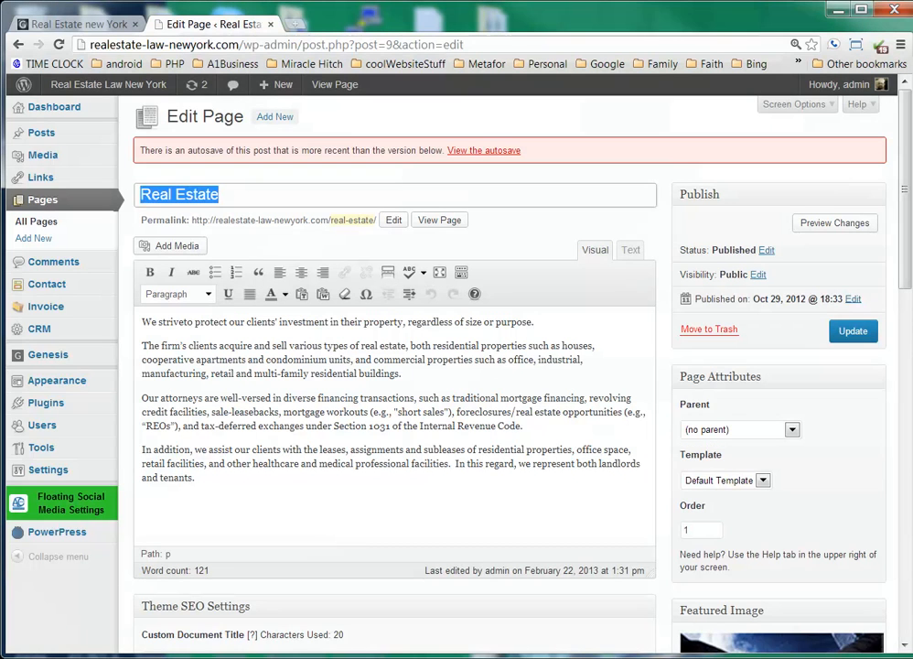
{"action": "left_click", "coordinate": [78, 25]}
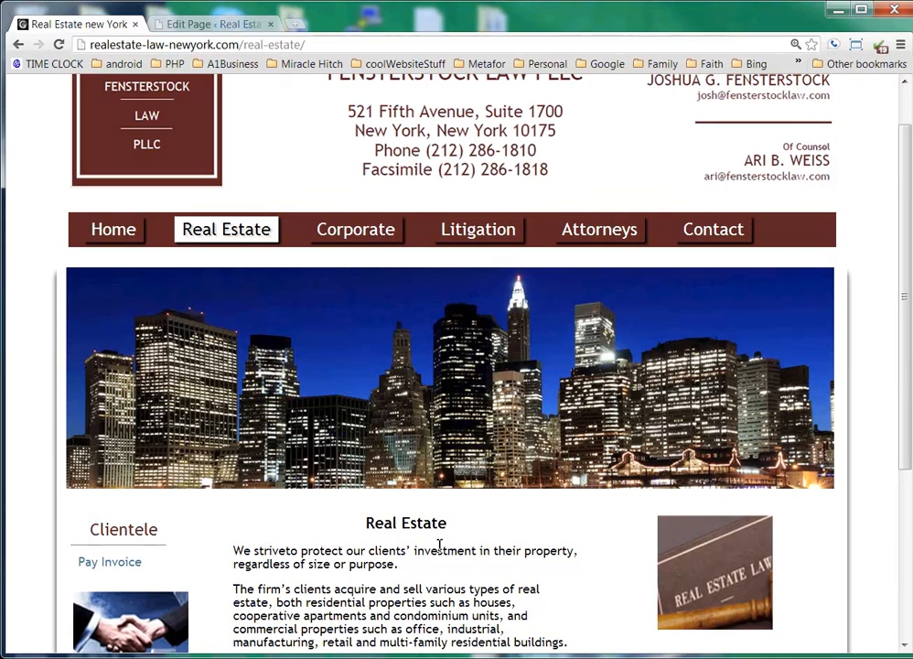
{"action": "scroll", "coordinate": [439, 546], "scroll_direction": "down", "scroll_amount": 2}
{"action": "triple_click", "coordinate": [487, 388]}
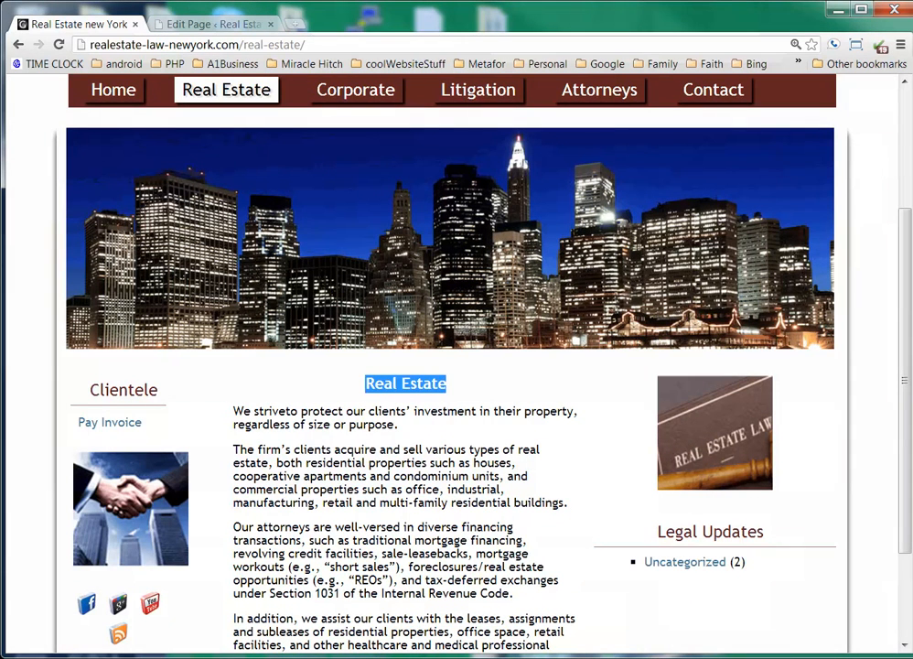
{"action": "left_click", "coordinate": [487, 388]}
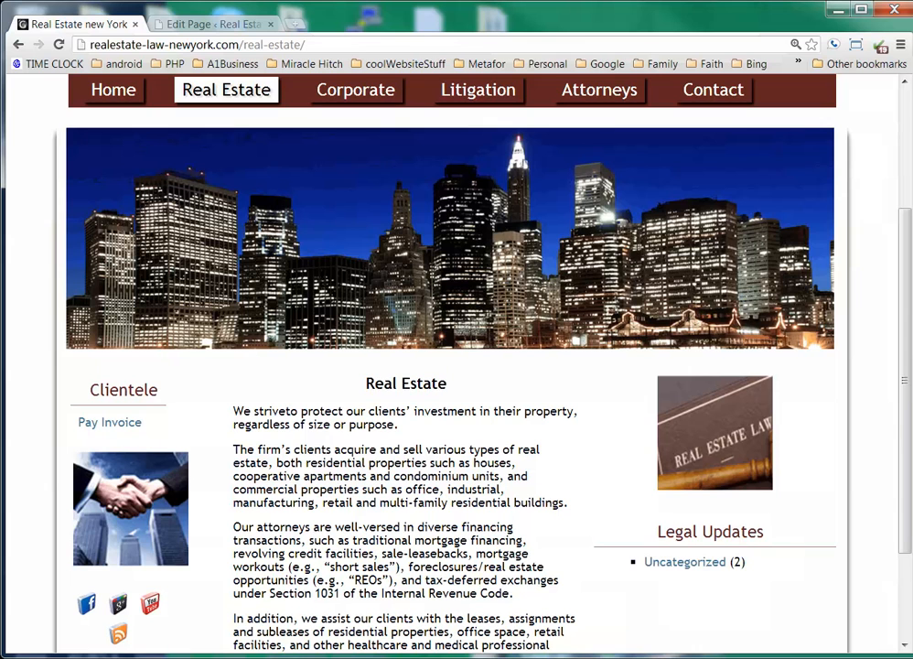
{"action": "key", "text": "ctrl+Tab"}
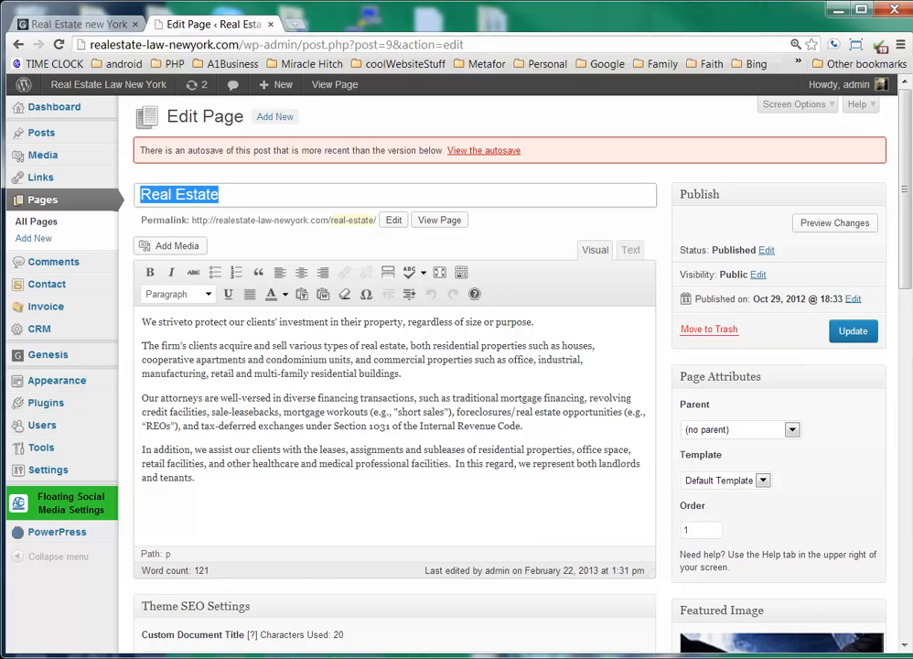
- Compare the permalink in the editor with the address of the reloaded live Real Estate page
{"action": "left_click_drag", "start_coordinate": [147, 221], "coordinate": [364, 222]}
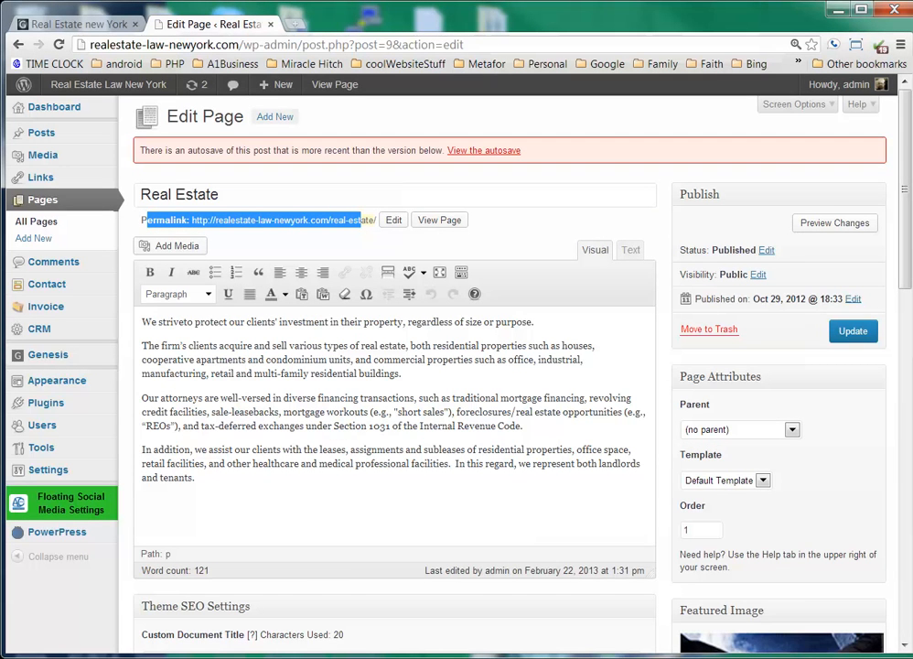
{"action": "left_click", "coordinate": [81, 25]}
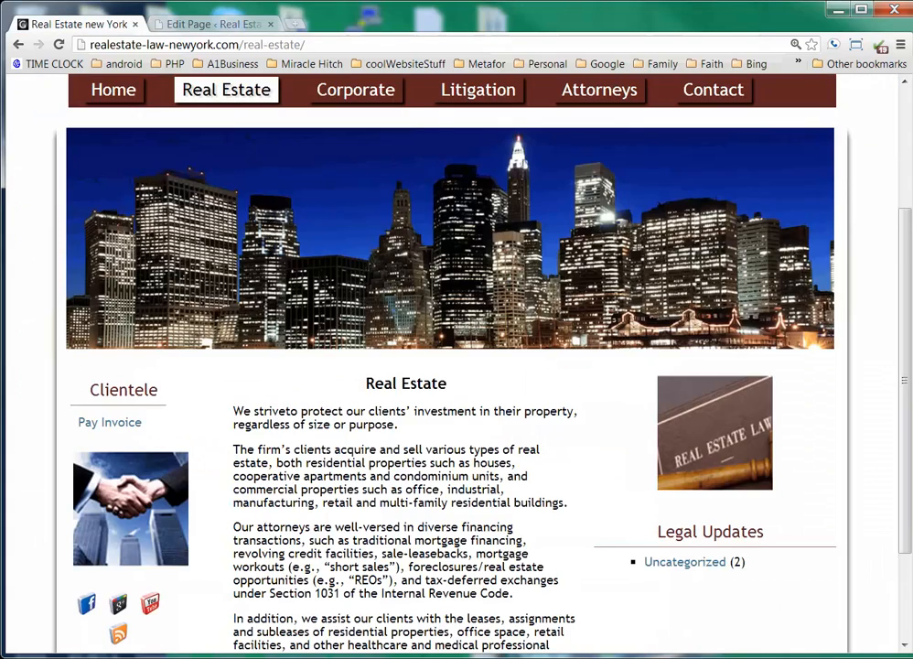
{"action": "scroll", "coordinate": [393, 337], "scroll_direction": "up", "scroll_amount": 3}
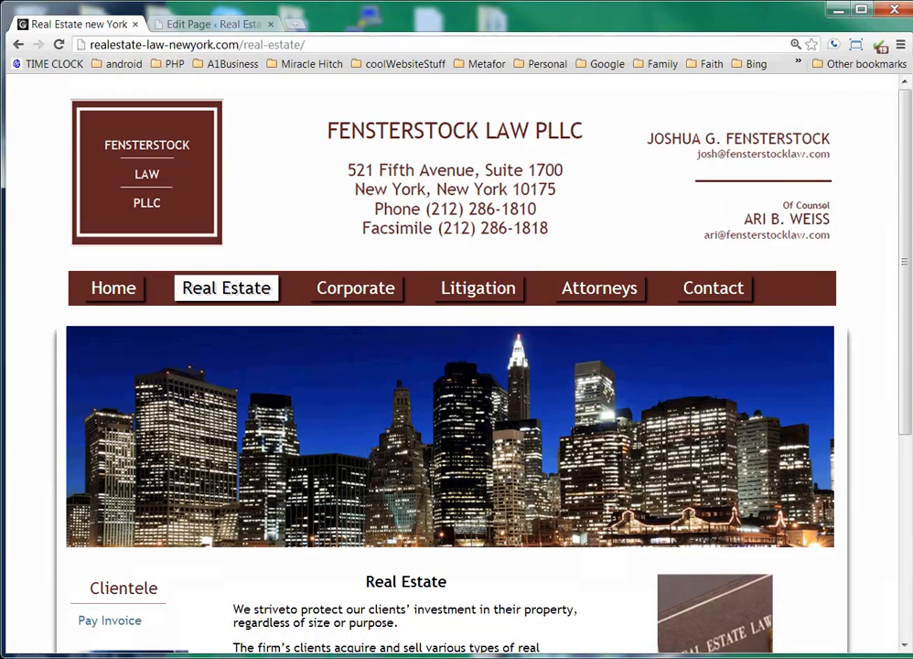
{"action": "key", "text": "F5"}
{"action": "left_click_drag", "start_coordinate": [242, 44], "coordinate": [309, 44]}
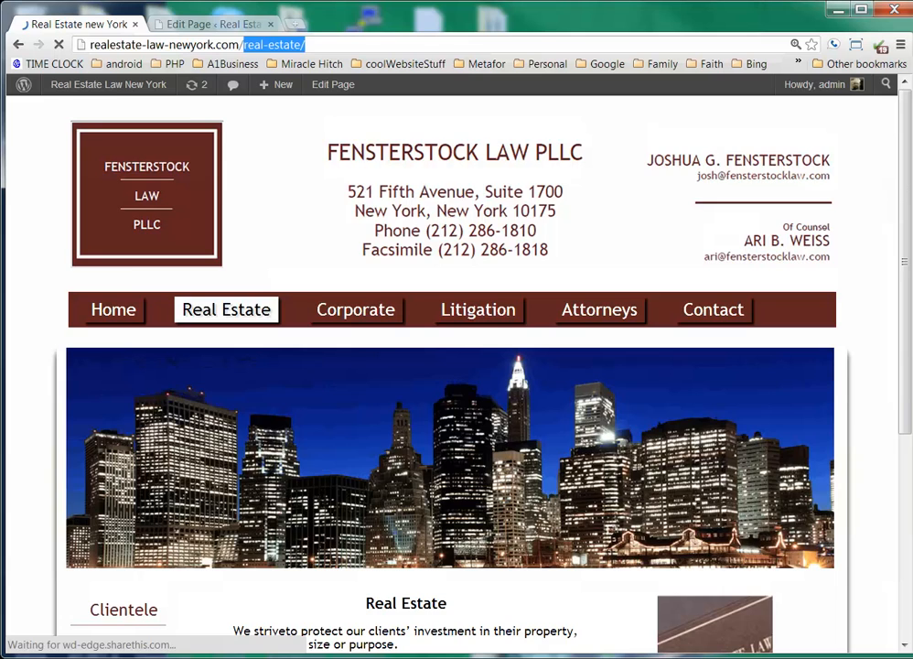
{"action": "left_click", "coordinate": [215, 24]}
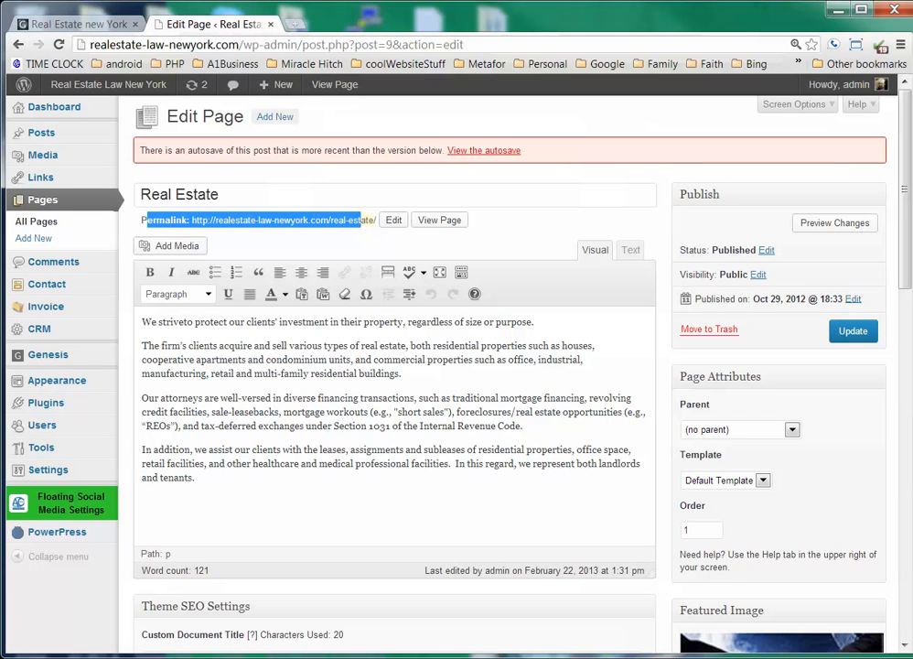
- Correct "striveto" to "strive to" in the first paragraph and place the cursor at the start of the second paragraph
{"action": "left_click", "coordinate": [183, 322]}
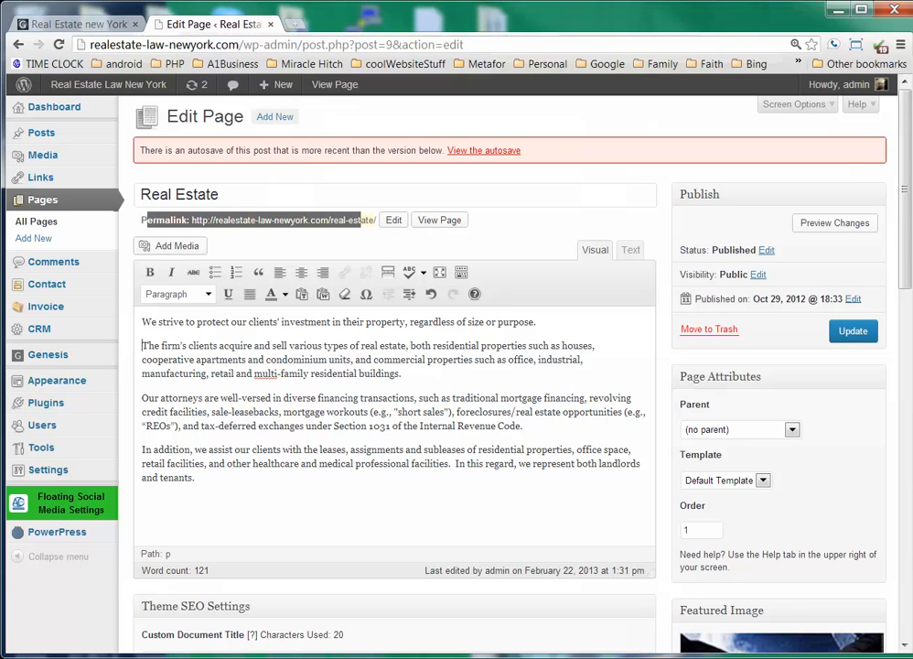
- Select the handshake image real-estate-law.png from the media library and check its caption and other attachment details
{"action": "left_click", "coordinate": [171, 246]}
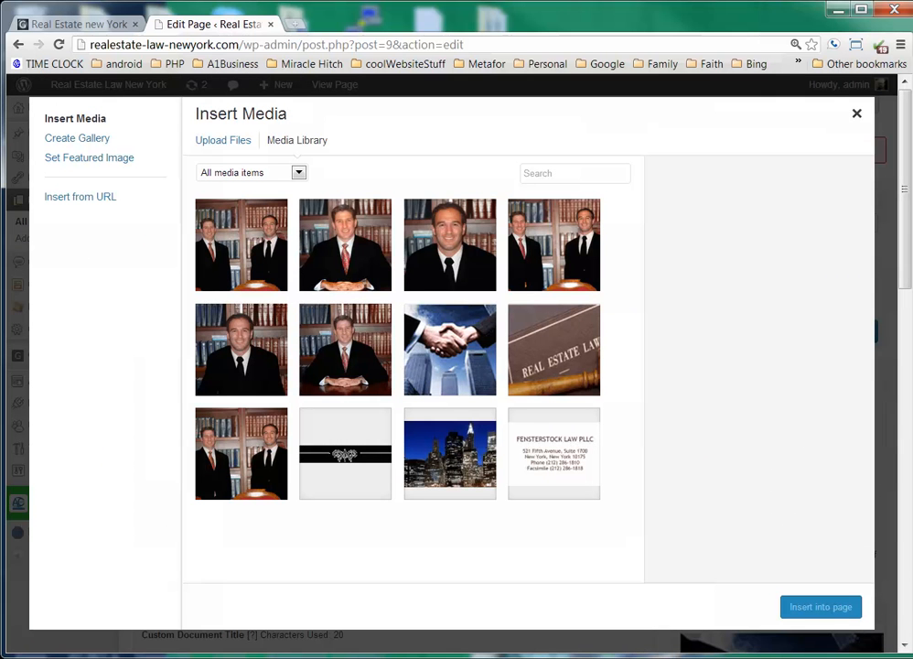
{"action": "left_click", "coordinate": [451, 350]}
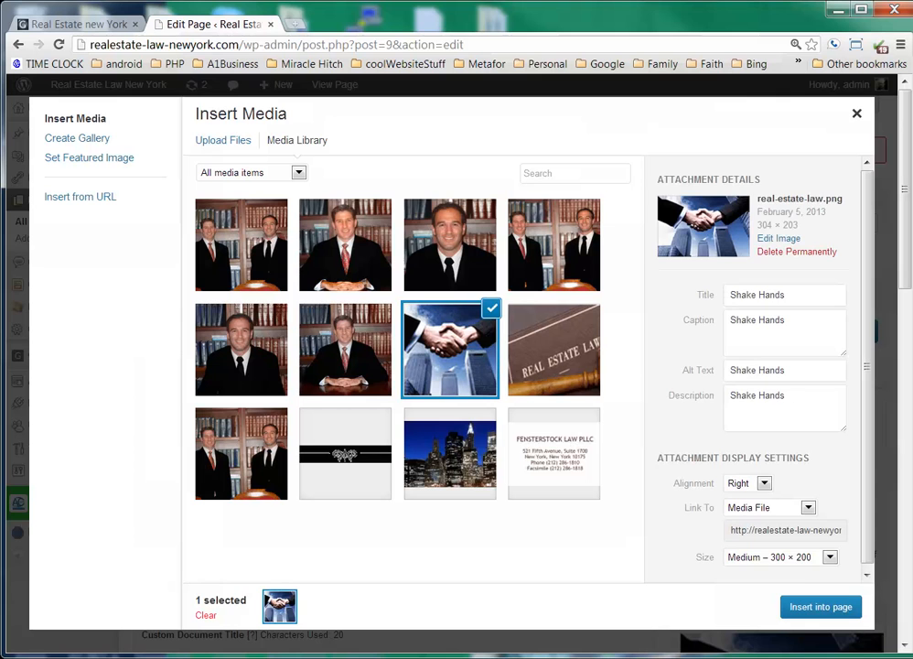
{"action": "left_click", "coordinate": [784, 332]}
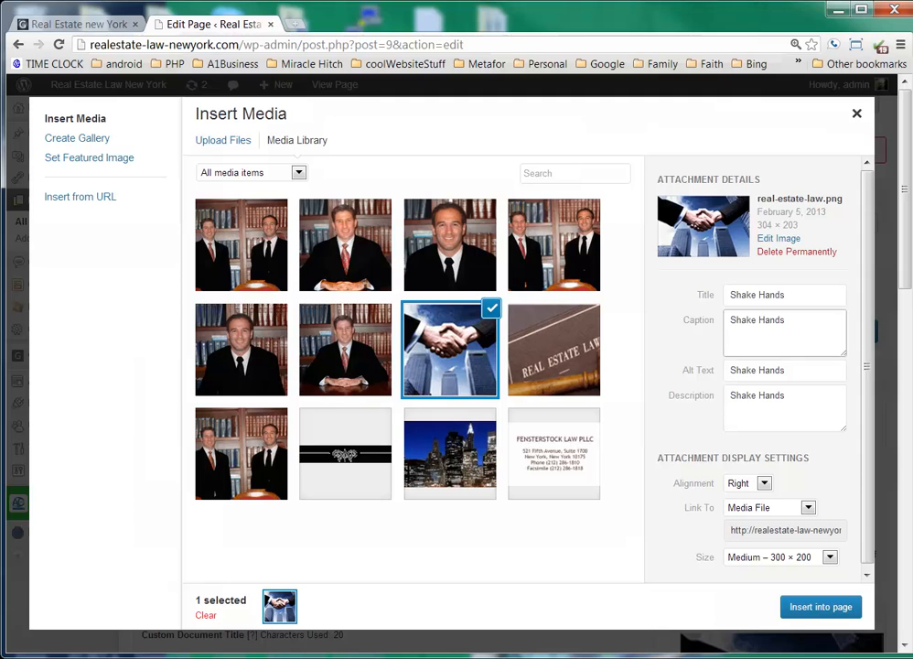
{"action": "scroll", "coordinate": [829, 453], "scroll_direction": "down", "scroll_amount": 1}
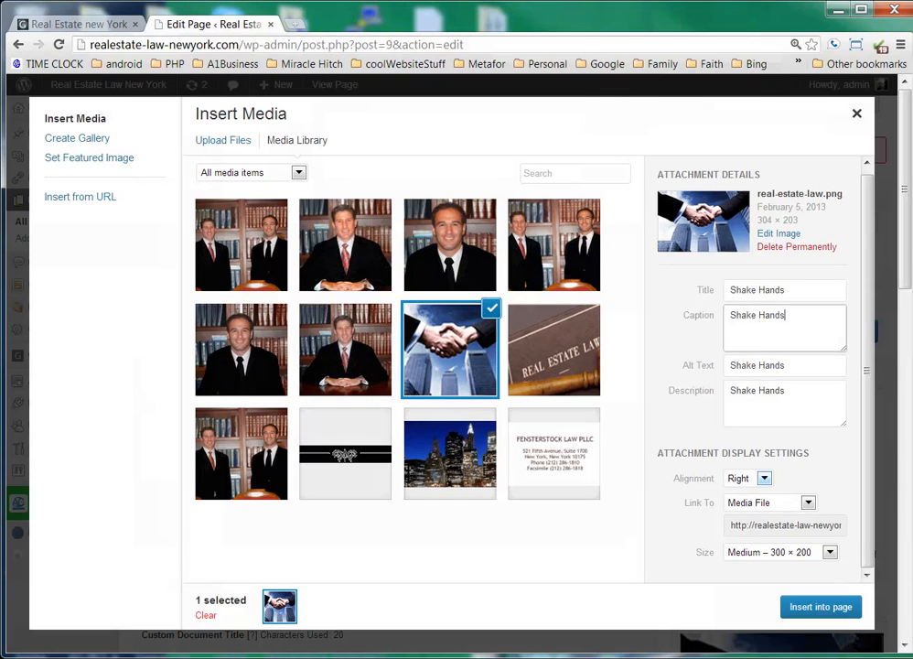
- Set the handshake image's alignment to Left, its link to None and its size to Medium – 300 × 200
{"action": "left_click", "coordinate": [763, 477]}
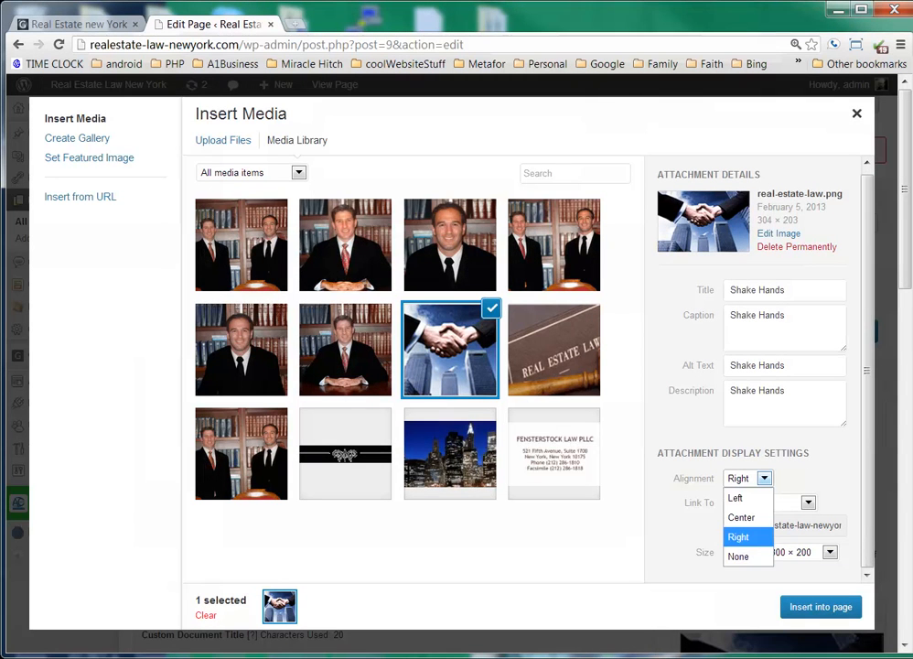
{"action": "left_click", "coordinate": [743, 499]}
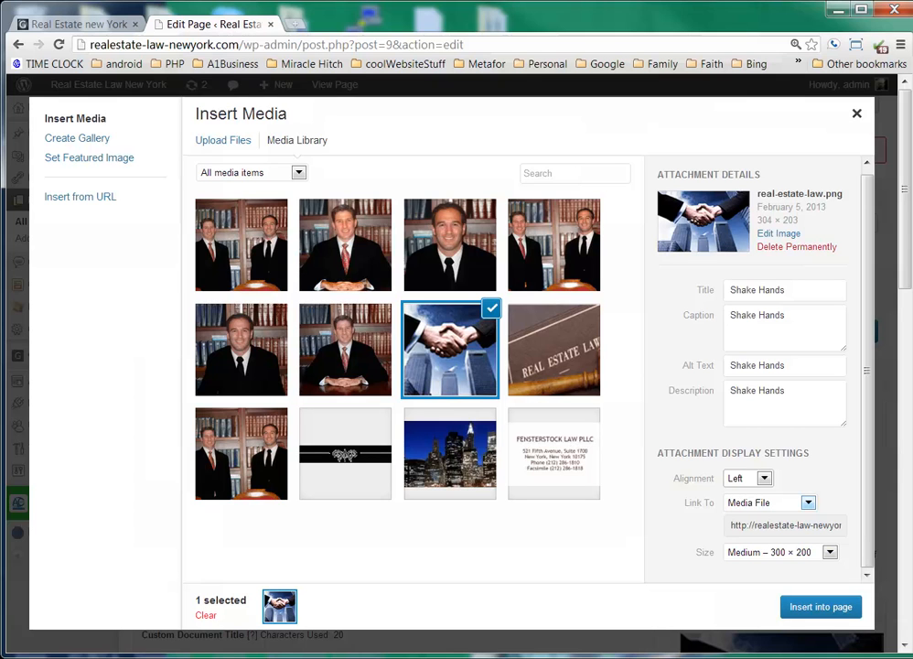
{"action": "left_click", "coordinate": [808, 503]}
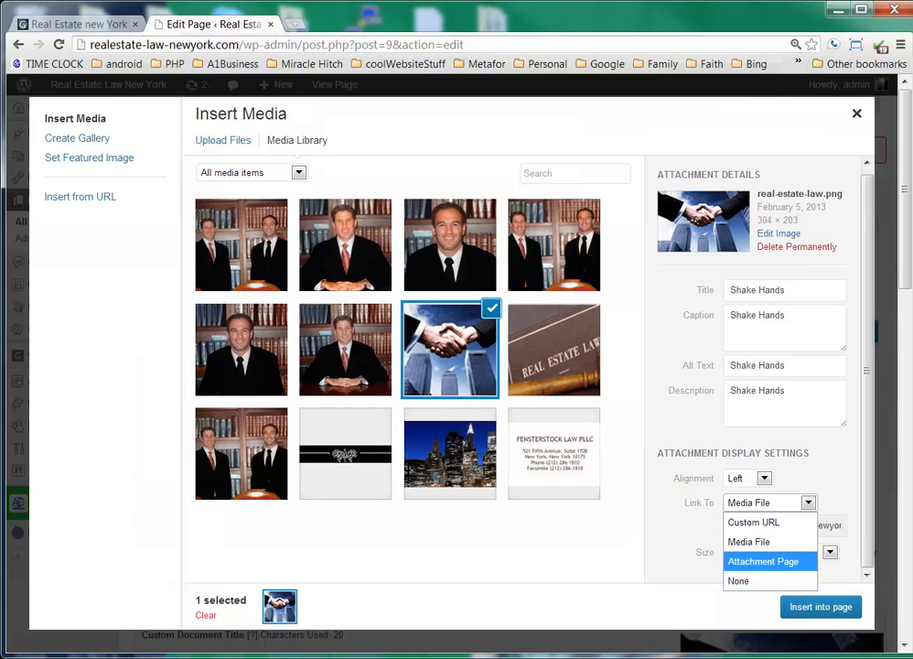
{"action": "key", "text": "Down"}
{"action": "key", "text": "Return"}
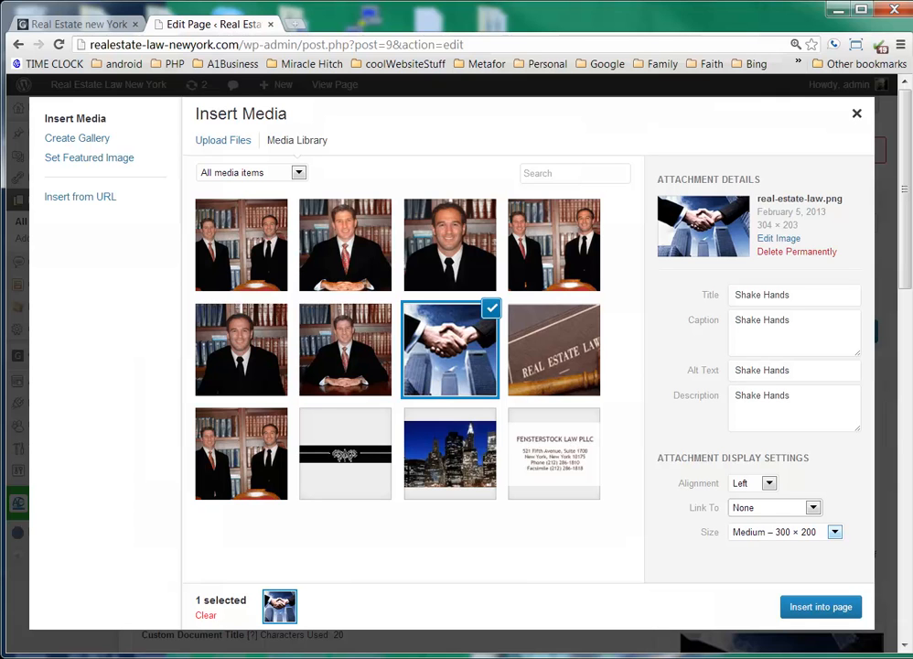
{"action": "left_click", "coordinate": [835, 532]}
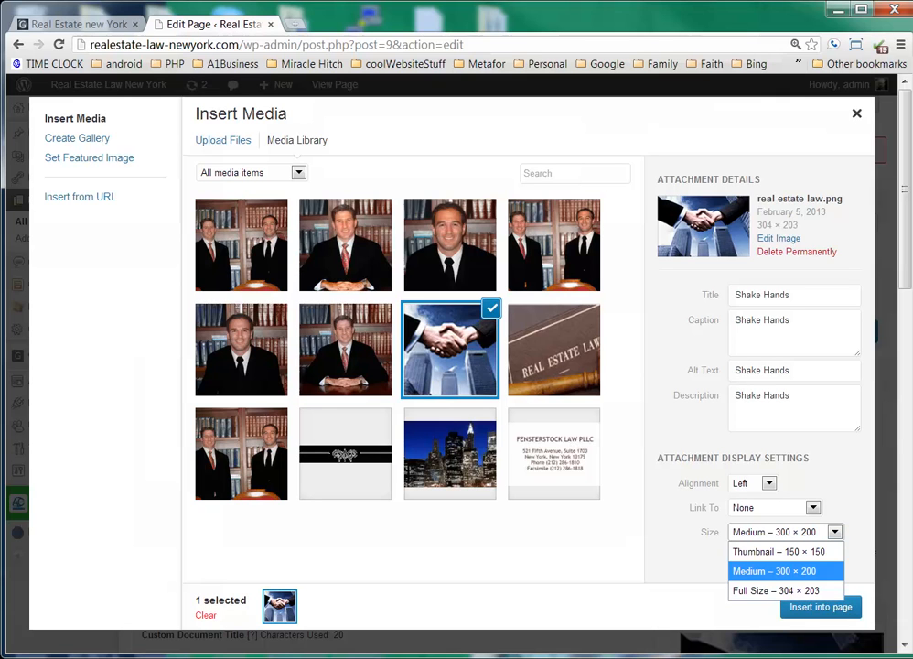
{"action": "left_click", "coordinate": [785, 571]}
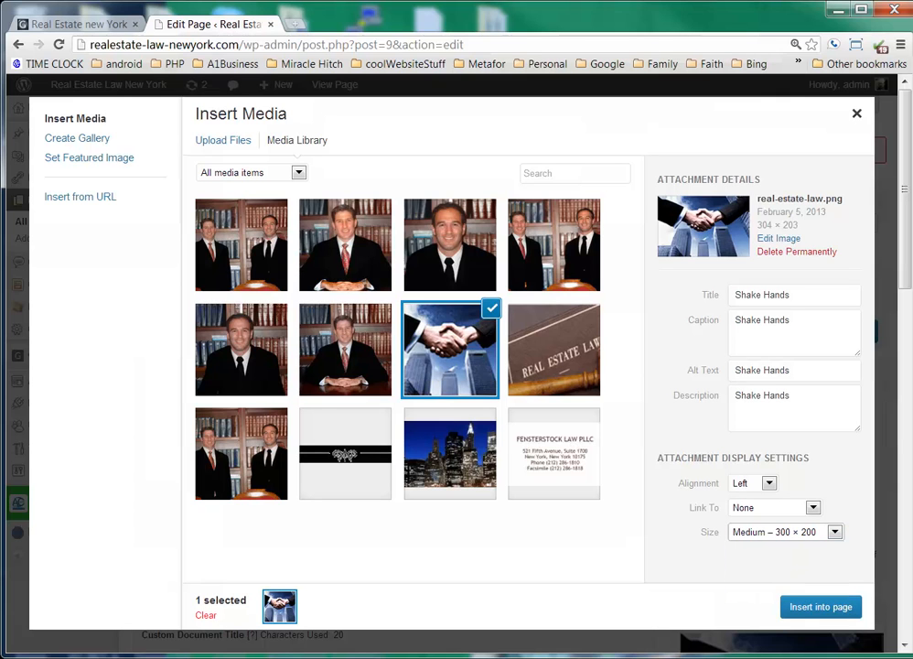
- Insert the handshake image into the page, open its image editing settings and scale it to 60%
{"action": "left_click", "coordinate": [821, 607]}
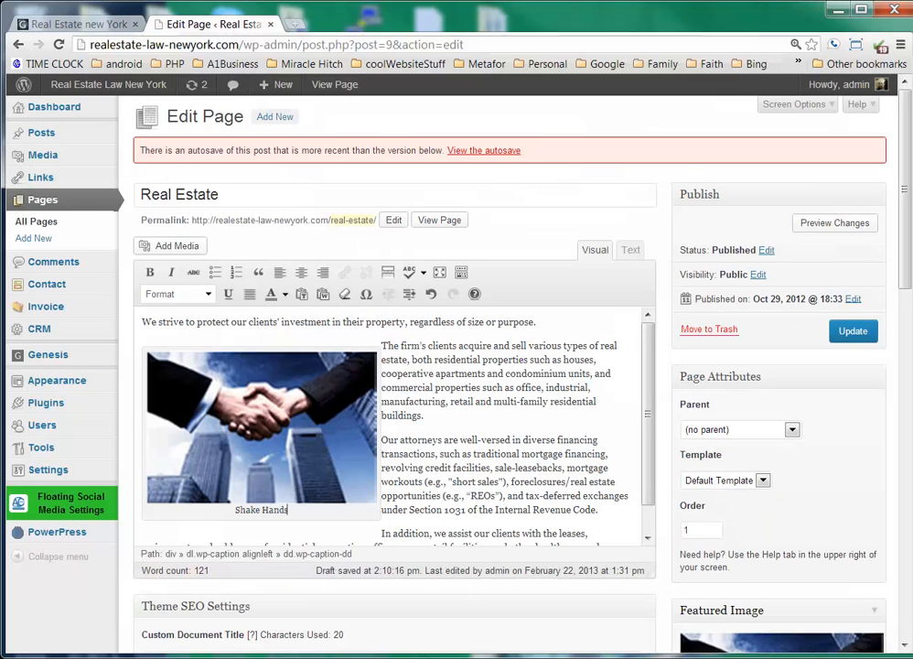
{"action": "mouse_move", "coordinate": [647, 476]}
{"action": "left_mouse_down"}
{"action": "mouse_move", "coordinate": [647, 502]}
{"action": "mouse_move", "coordinate": [647, 474]}
{"action": "left_mouse_up"}
{"action": "left_click", "coordinate": [262, 427]}
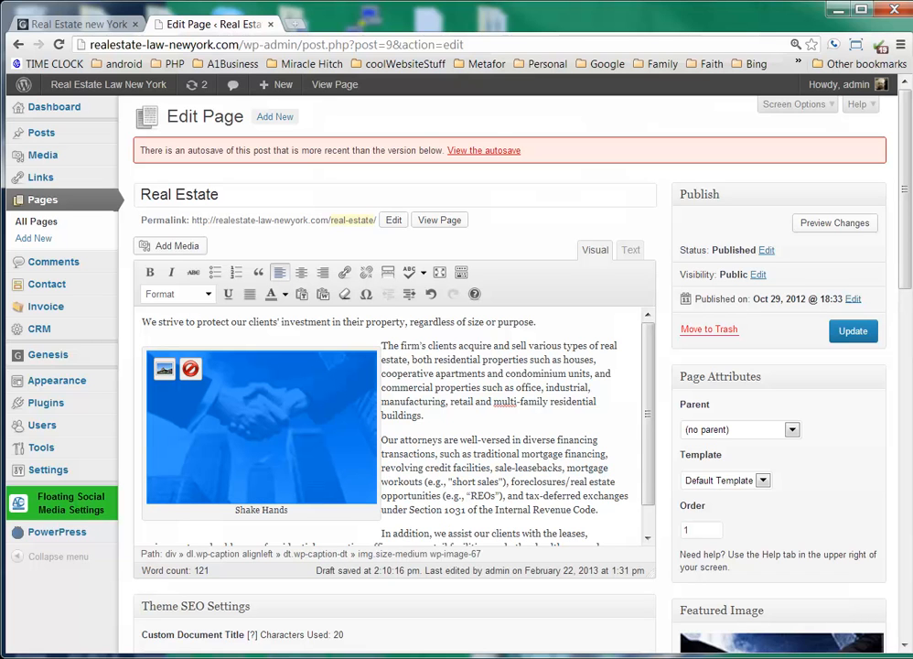
{"action": "left_click", "coordinate": [164, 368]}
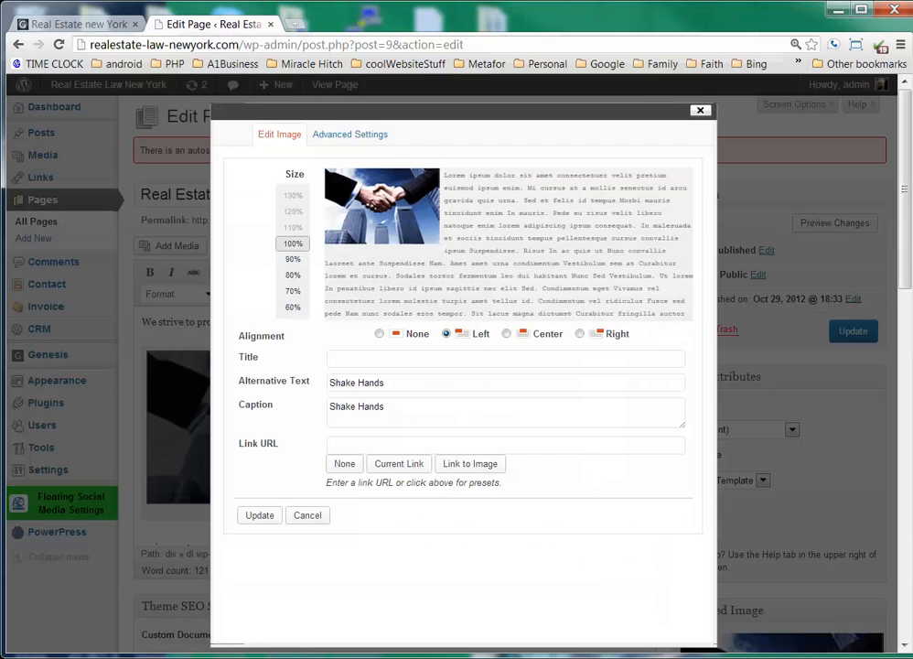
{"action": "left_click", "coordinate": [293, 306]}
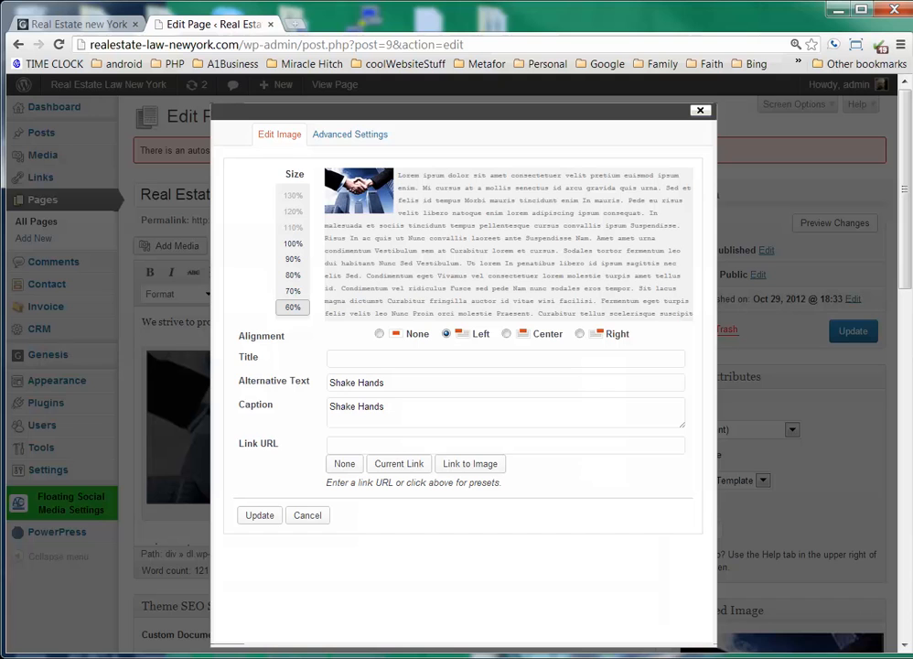
- Copy the image's alternative text "Shake Hands" into its Title field and apply the image changes
{"action": "left_click_drag", "start_coordinate": [388, 384], "coordinate": [327, 383]}
{"action": "key", "text": "ctrl+c"}
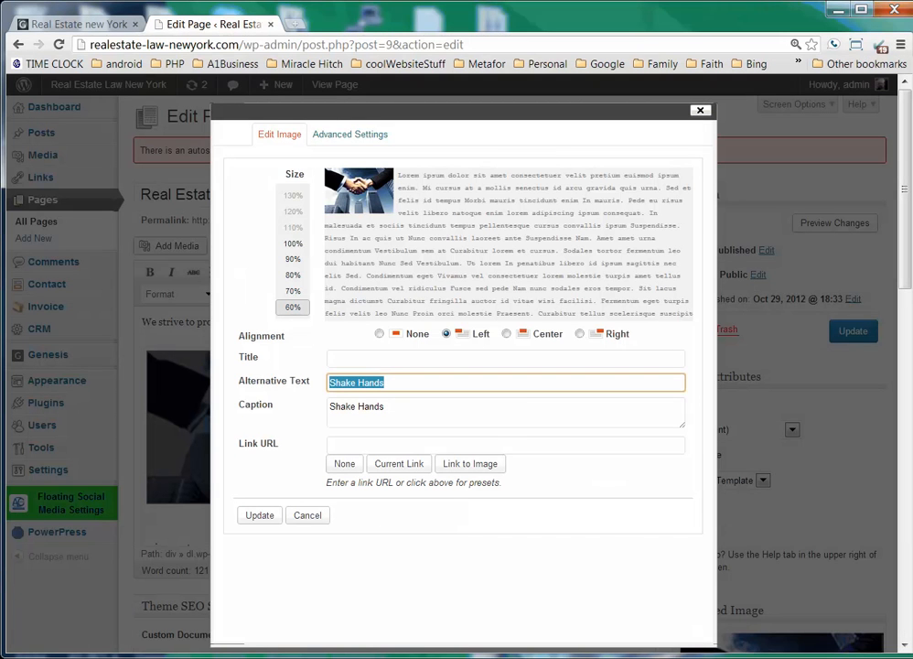
{"action": "left_click", "coordinate": [344, 359]}
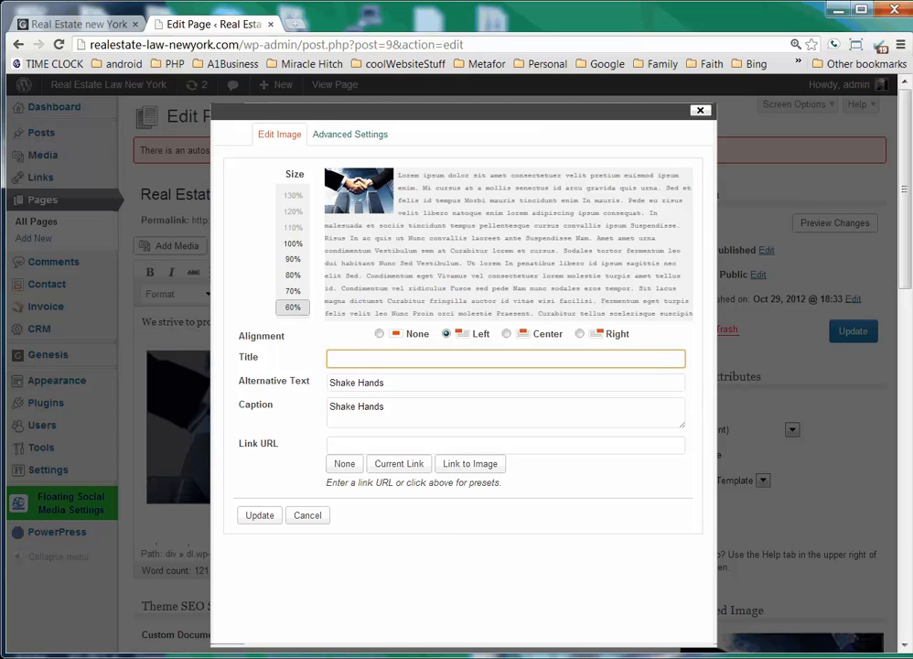
{"action": "key", "text": "ctrl+v"}
{"action": "key", "text": "Return"}
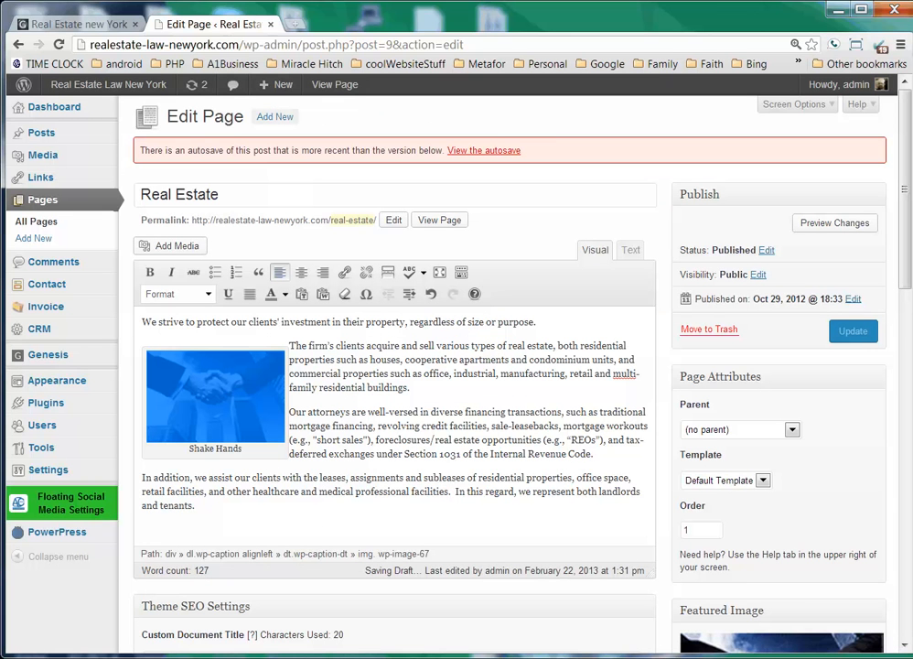
- Update the Real Estate page and reload the live page to check the inserted image and corrected text
{"action": "left_click", "coordinate": [320, 412]}
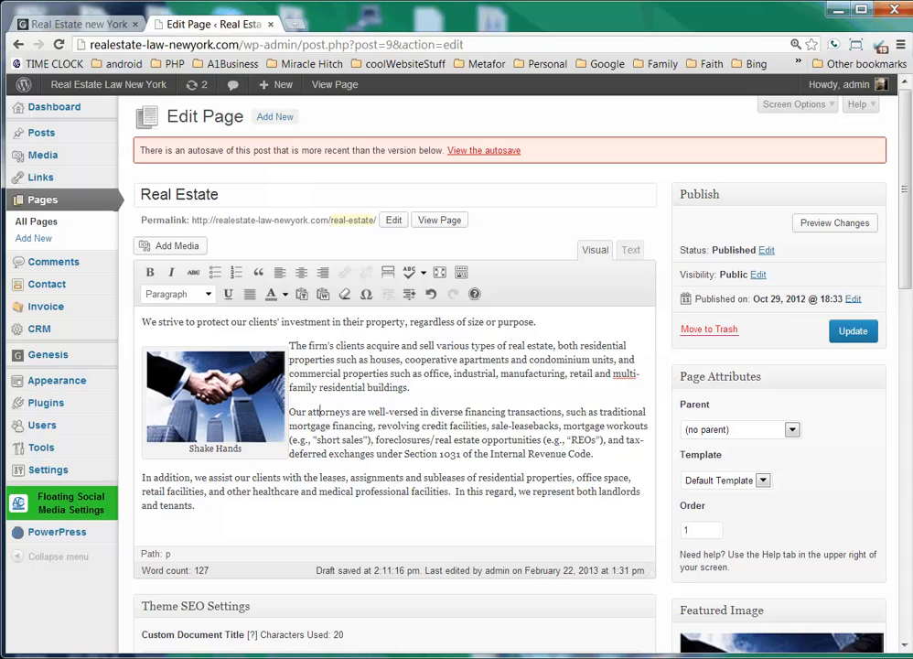
{"action": "left_click", "coordinate": [853, 331]}
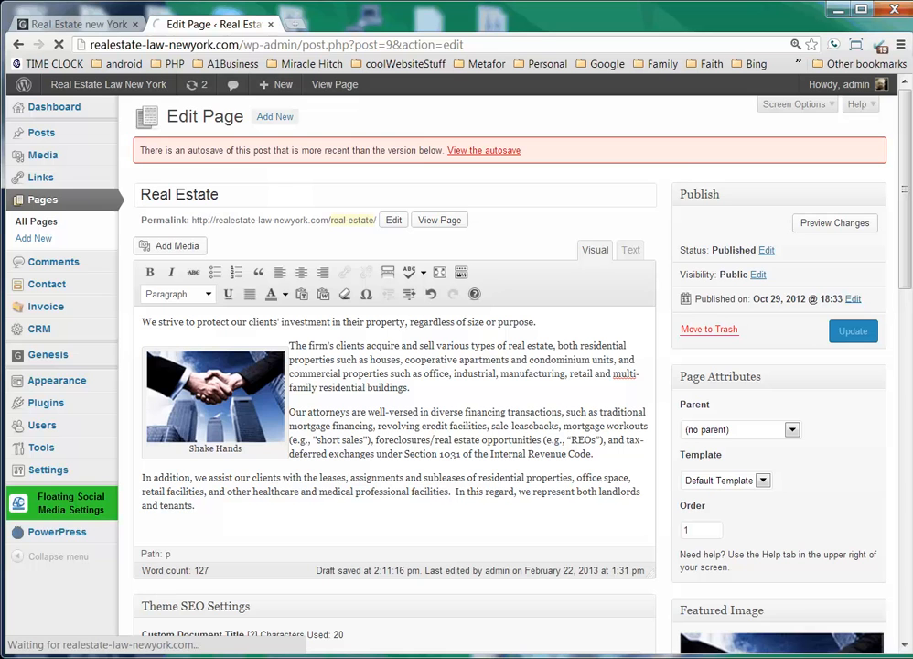
{"action": "key", "text": "ctrl+Tab"}
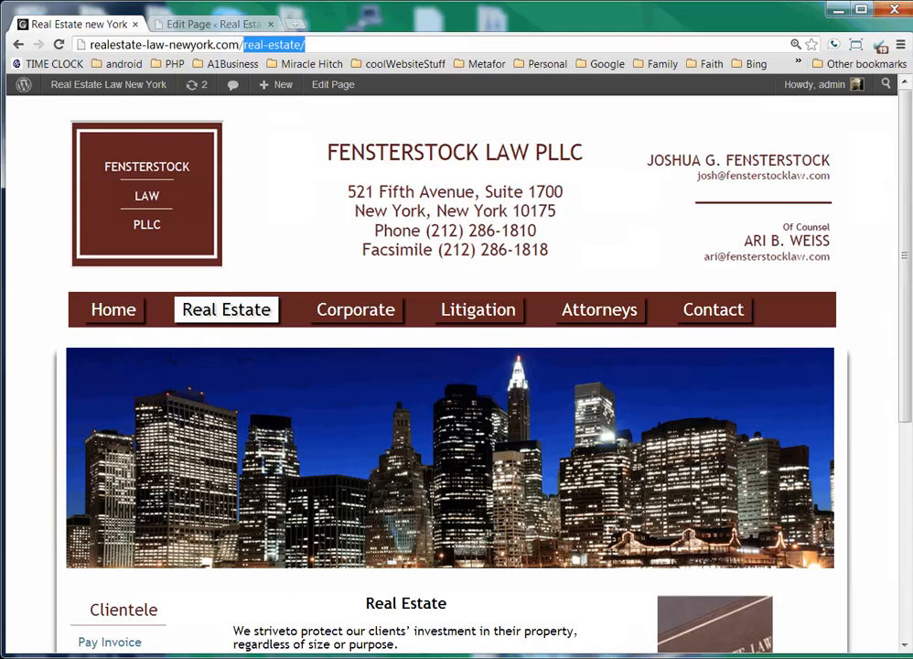
{"action": "scroll", "coordinate": [385, 339], "scroll_direction": "down", "scroll_amount": 2}
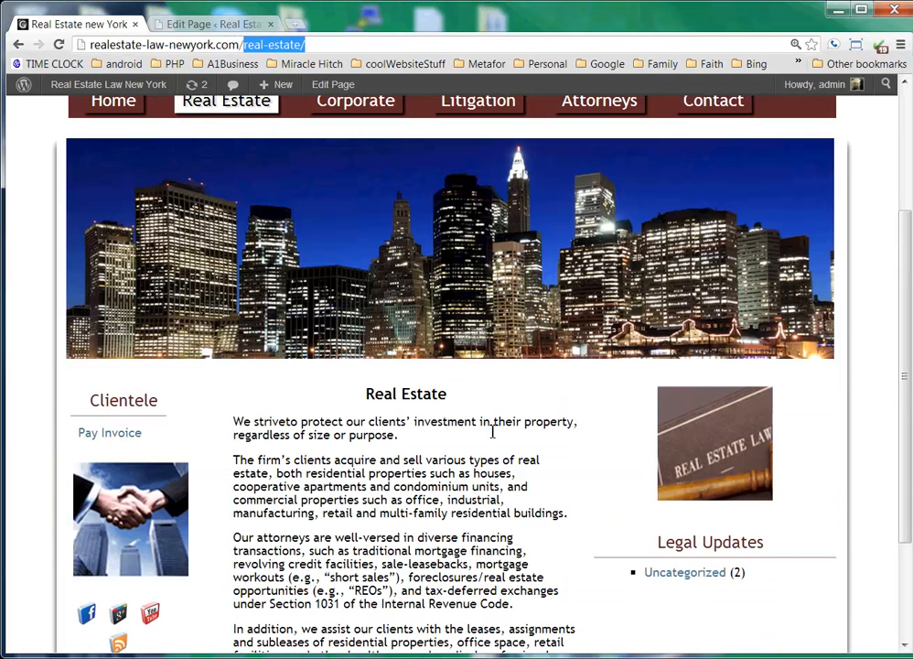
{"action": "left_click", "coordinate": [58, 45]}
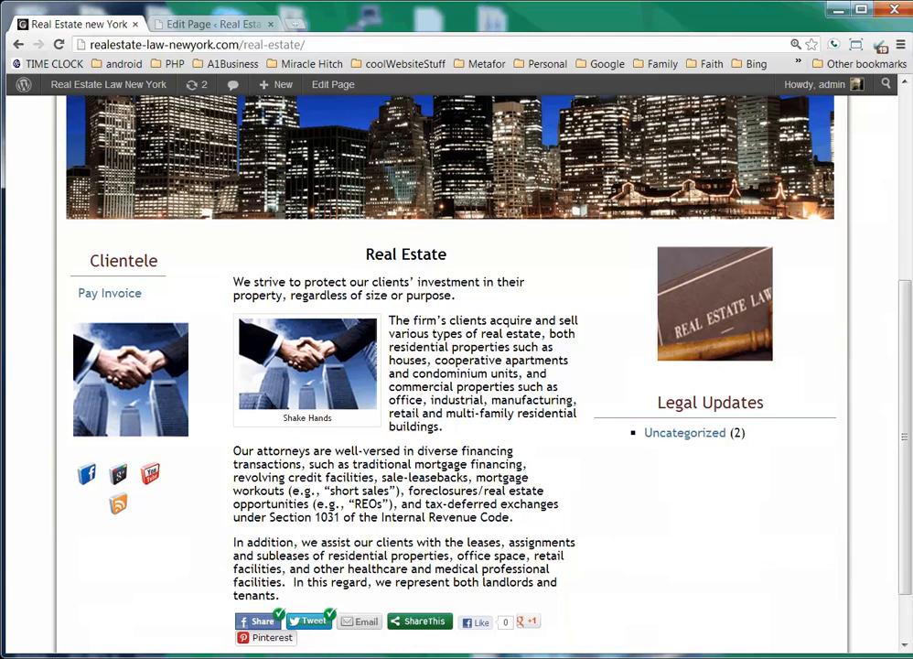
- Return to the page editor, delete the handshake image from the Real Estate page and update the page
{"action": "key", "text": "ctrl+Tab"}
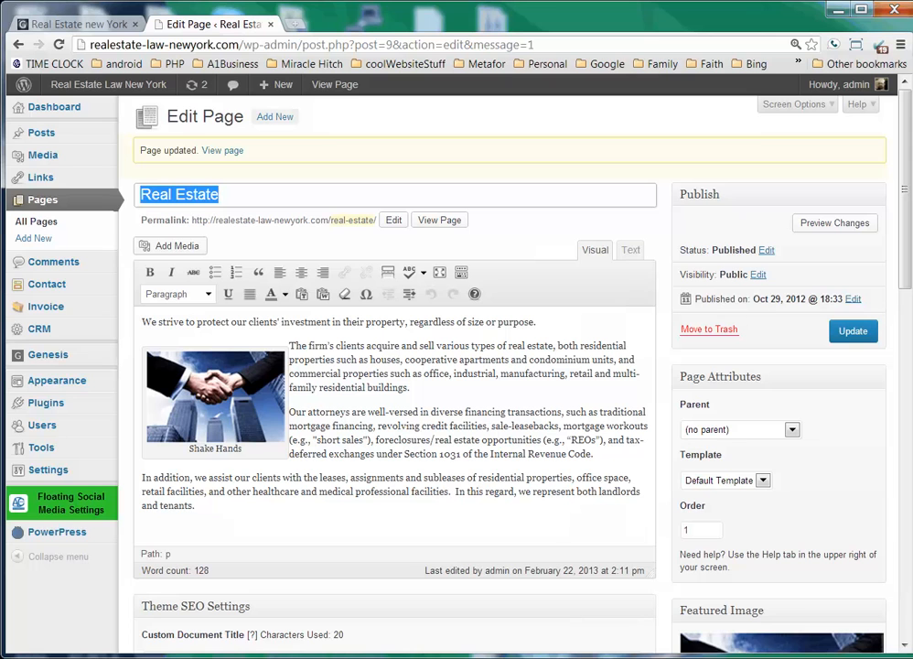
{"action": "left_click", "coordinate": [224, 426]}
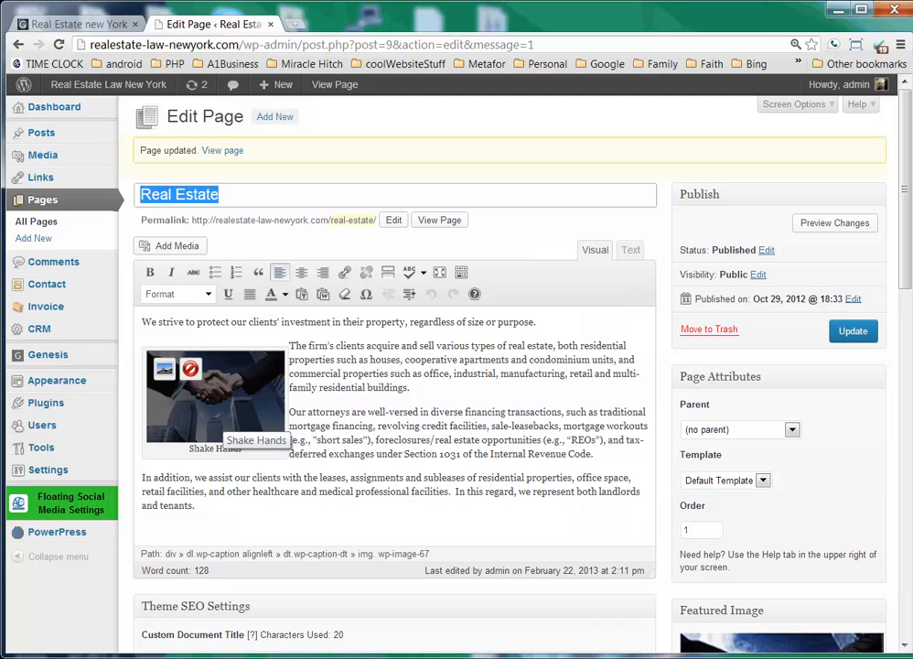
{"action": "key", "text": "Delete"}
{"action": "left_click", "coordinate": [236, 449]}
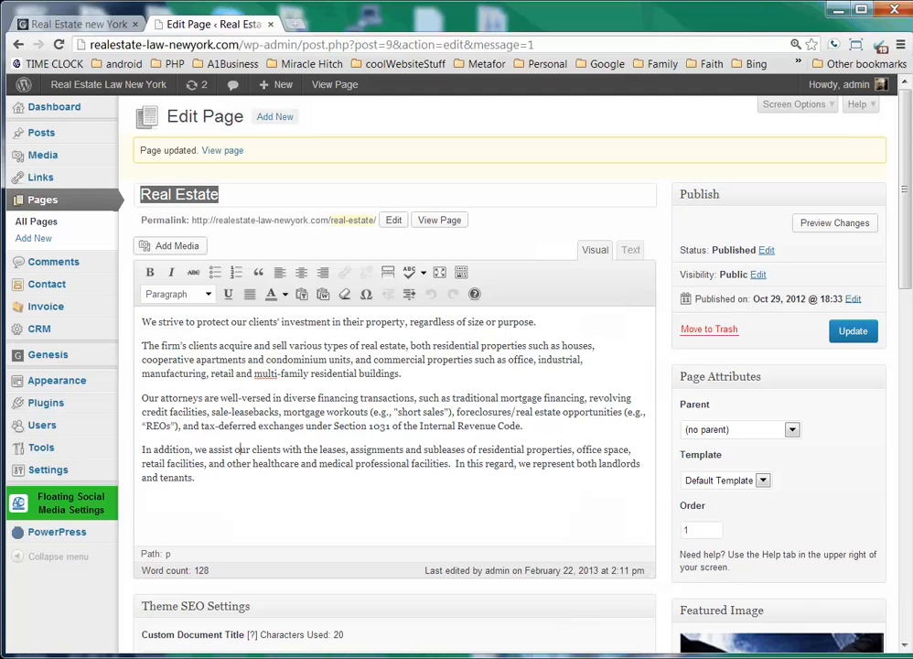
{"action": "left_click", "coordinate": [853, 331]}
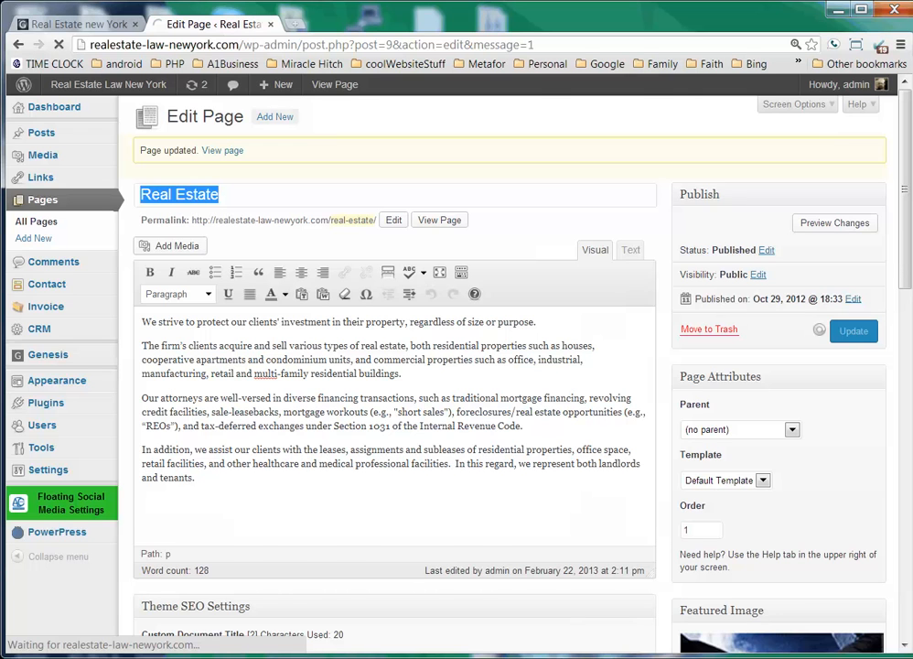
- Reload the live Real Estate page to check that the image is removed, and return to the page editor
{"action": "left_click", "coordinate": [79, 25]}
{"action": "key", "text": "F5"}
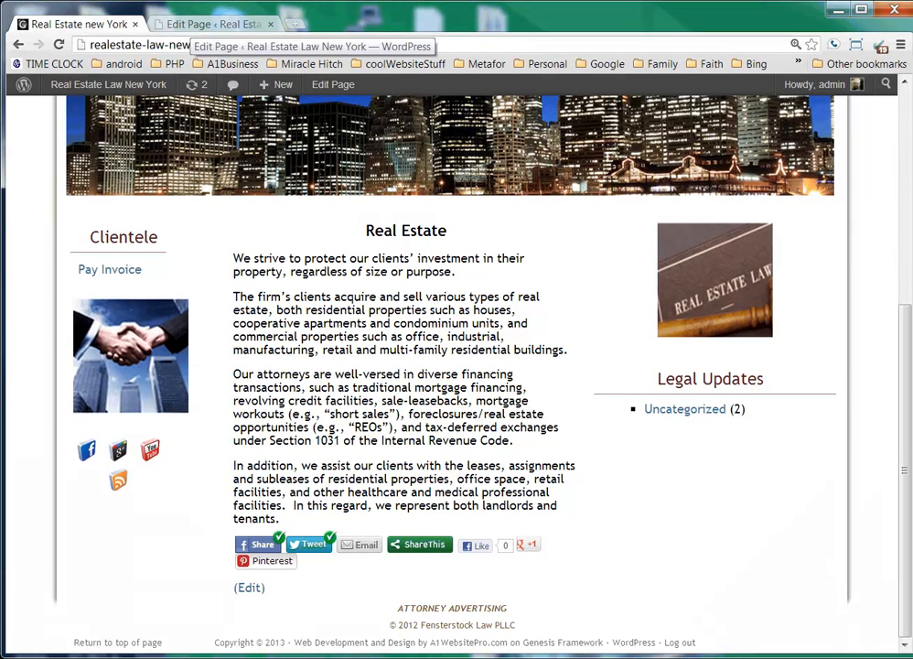
{"action": "left_click", "coordinate": [212, 24]}
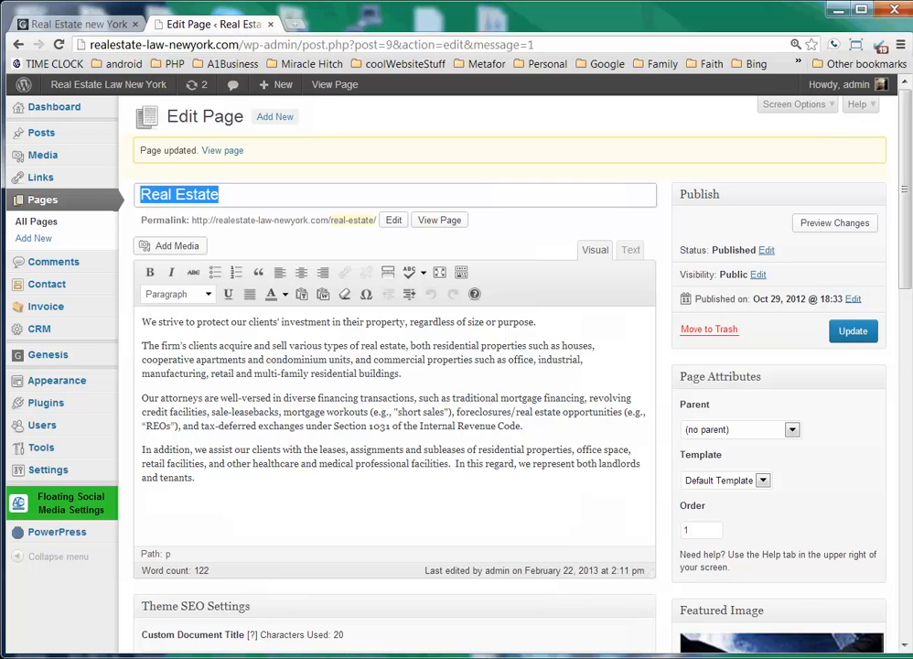
- Try bold and strikethrough formatting on "We strive" in the first paragraph, turning each off again
{"action": "left_click_drag", "start_coordinate": [142, 321], "coordinate": [186, 321]}
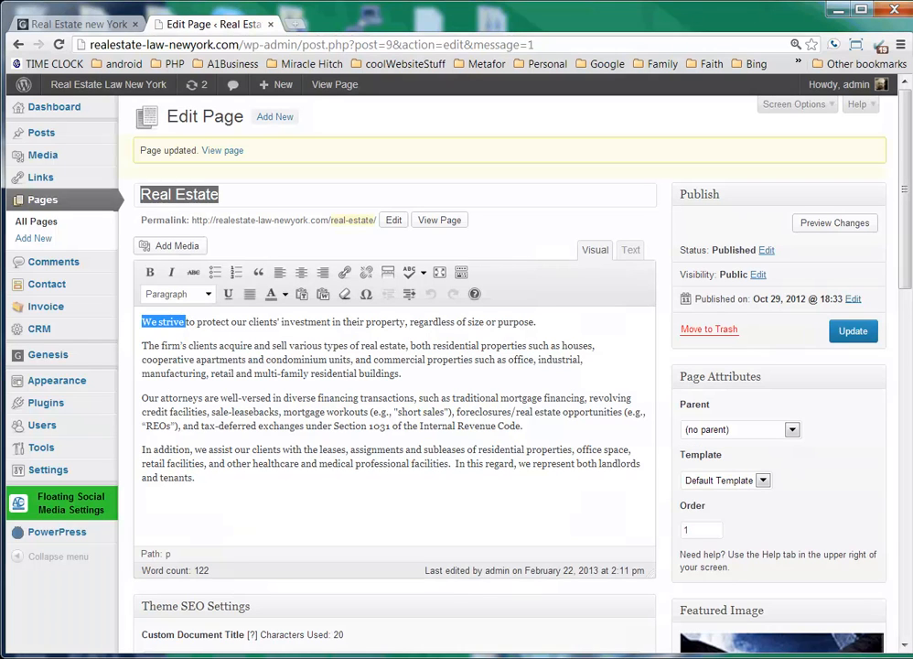
{"action": "left_click", "coordinate": [150, 273]}
{"action": "left_click", "coordinate": [150, 273]}
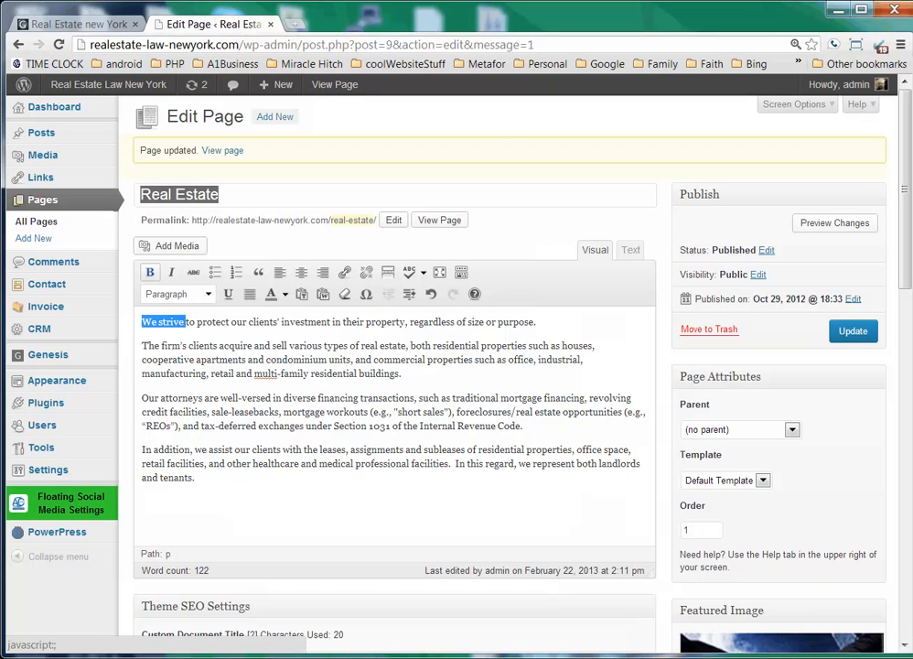
{"action": "left_click", "coordinate": [193, 273]}
{"action": "left_click", "coordinate": [193, 273]}
- Try the first paragraph as an unordered list and as an ordered list, and remove the list formatting
{"action": "left_click", "coordinate": [215, 272]}
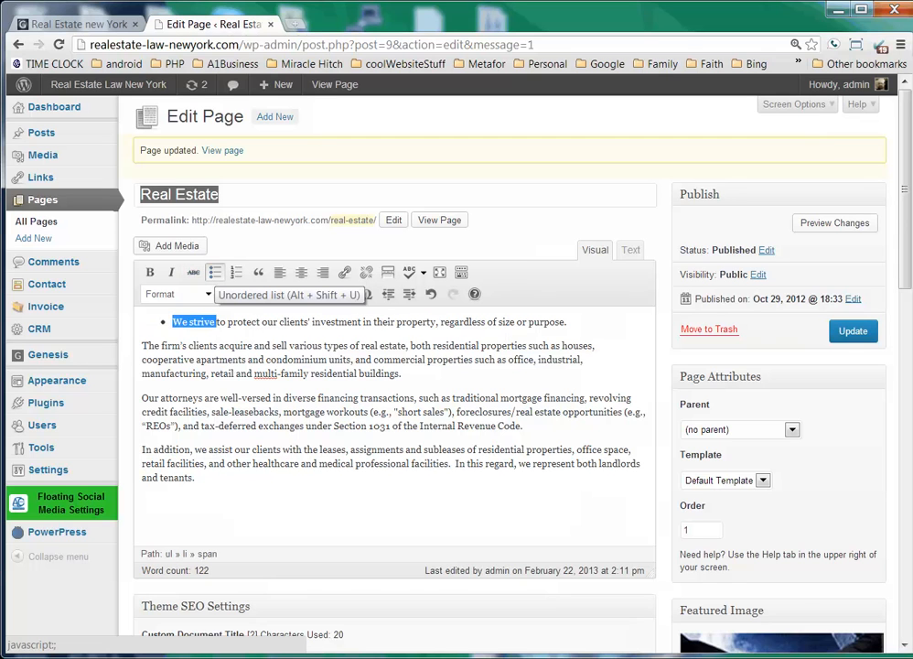
{"action": "left_click", "coordinate": [236, 273]}
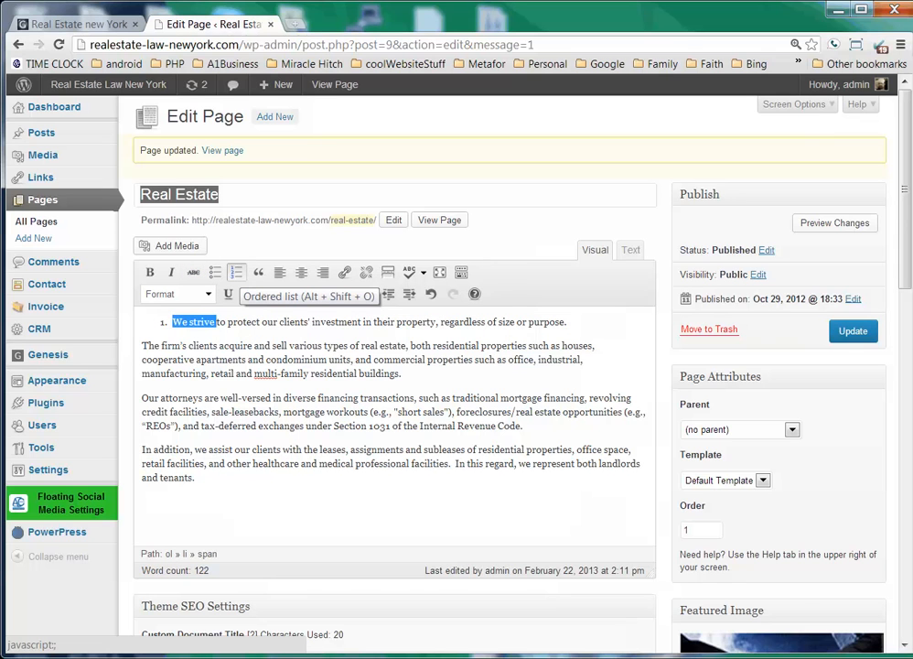
{"action": "left_click", "coordinate": [236, 272]}
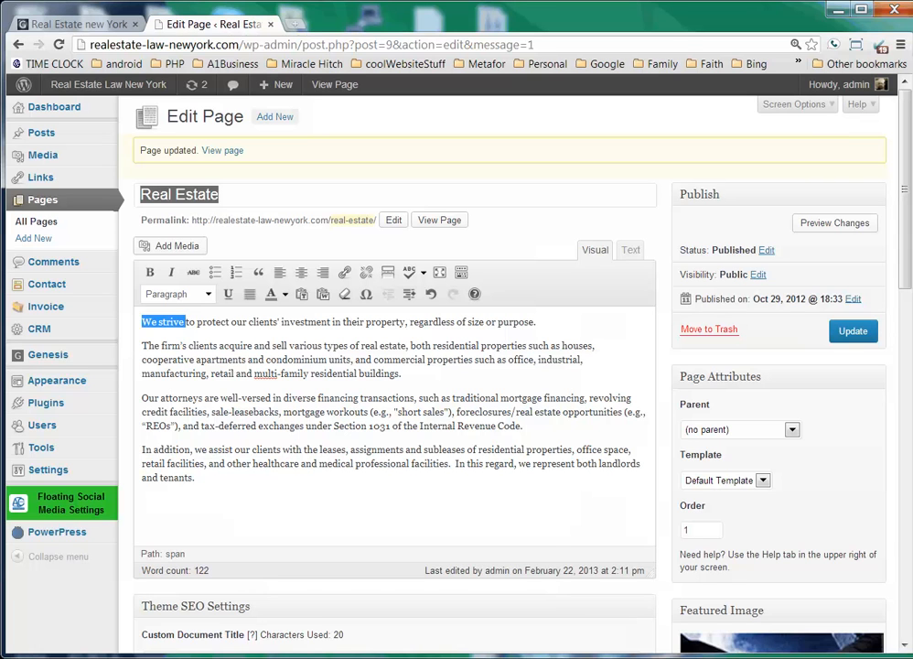
- Try centre and right alignment on the first paragraph and set it to left alignment
{"action": "left_click", "coordinate": [302, 272]}
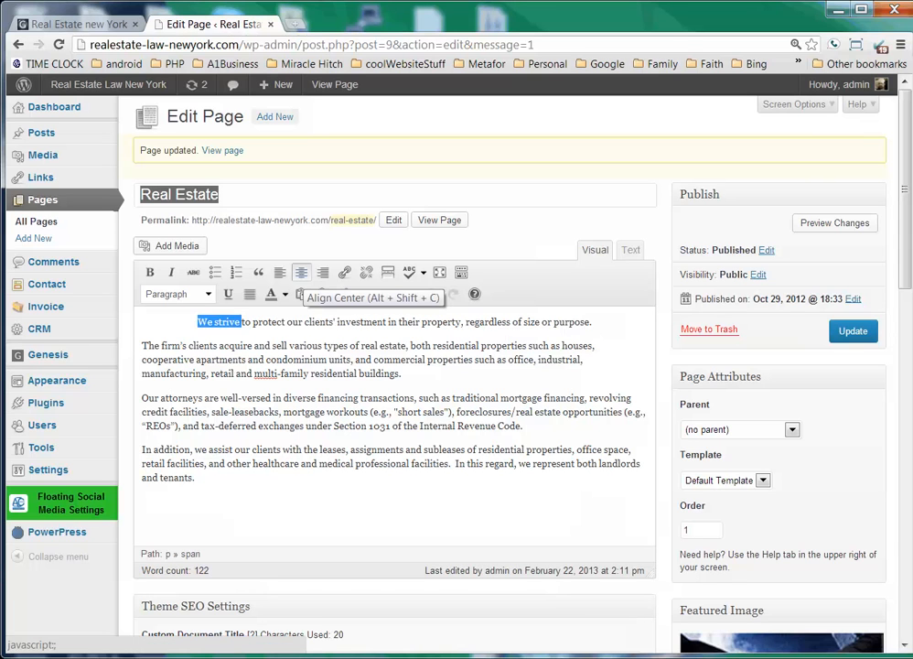
{"action": "left_click", "coordinate": [322, 273]}
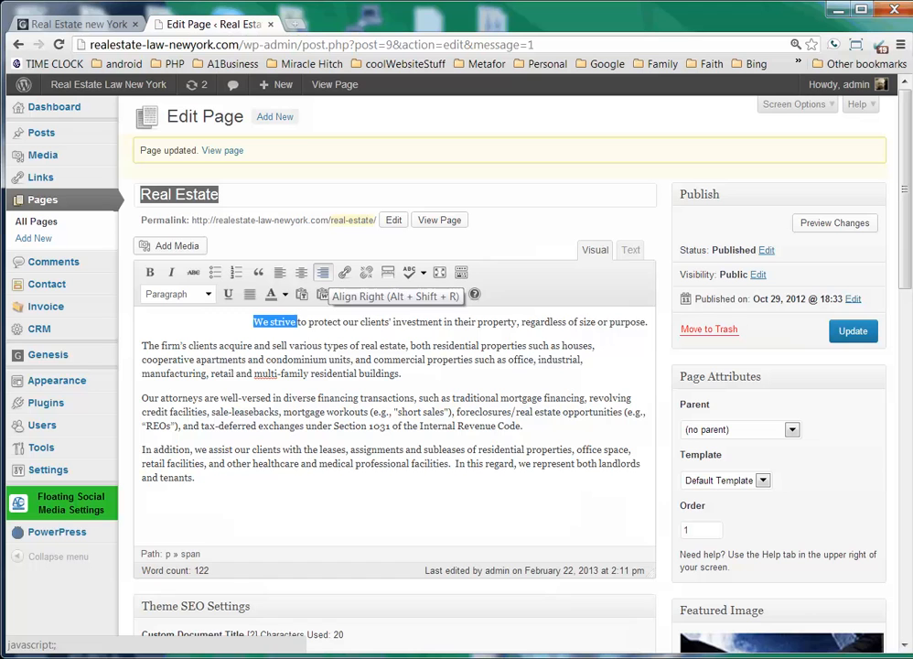
{"action": "left_click", "coordinate": [280, 273]}
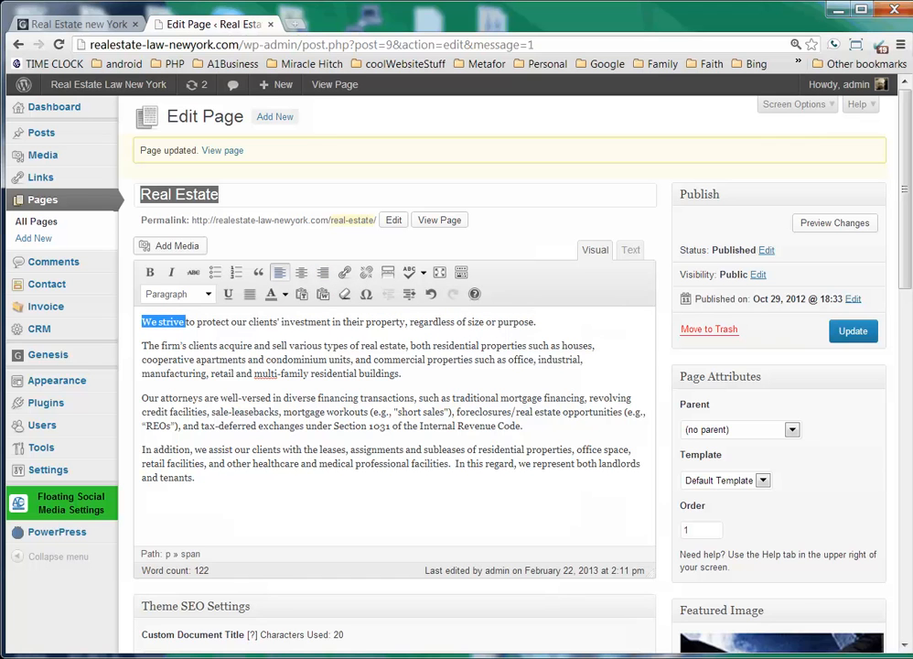
- Link "We strive" in the first paragraph to the site's existing News page
{"action": "left_click", "coordinate": [344, 273]}
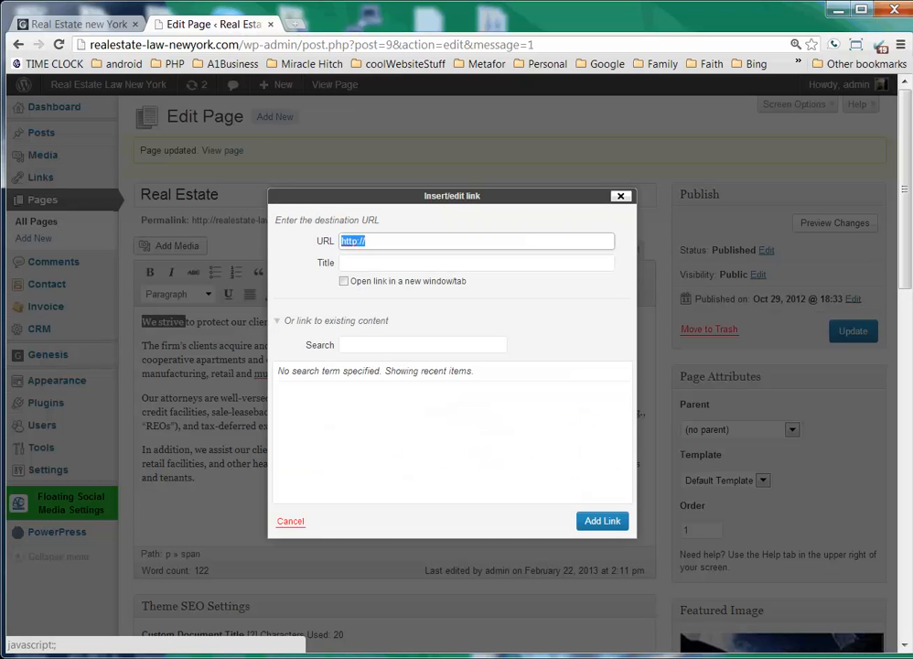
{"action": "left_click_drag", "start_coordinate": [627, 409], "coordinate": [627, 426]}
{"action": "left_click", "coordinate": [289, 409]}
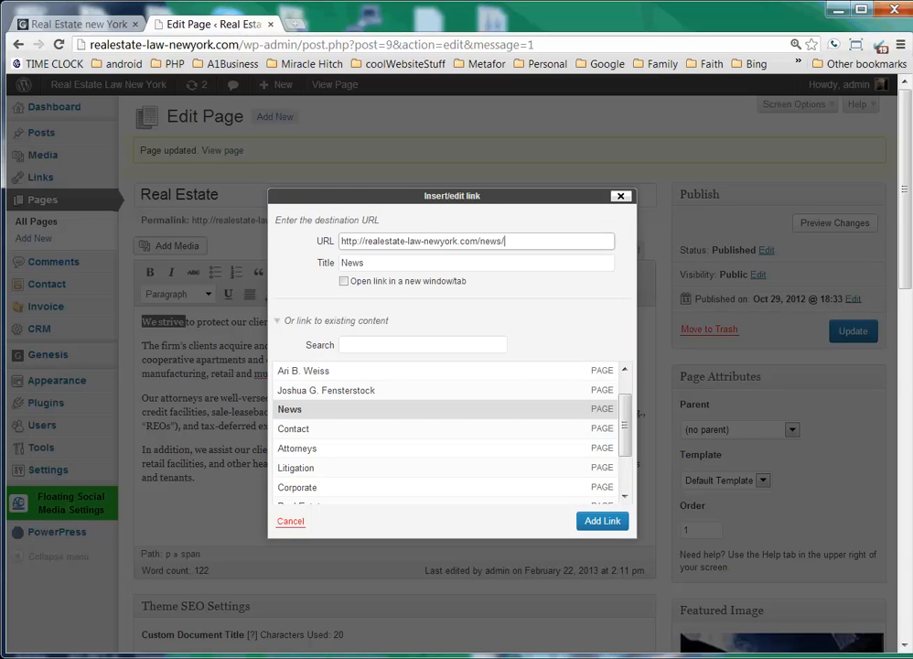
{"action": "key", "text": "Return"}
{"action": "left_click", "coordinate": [158, 321]}
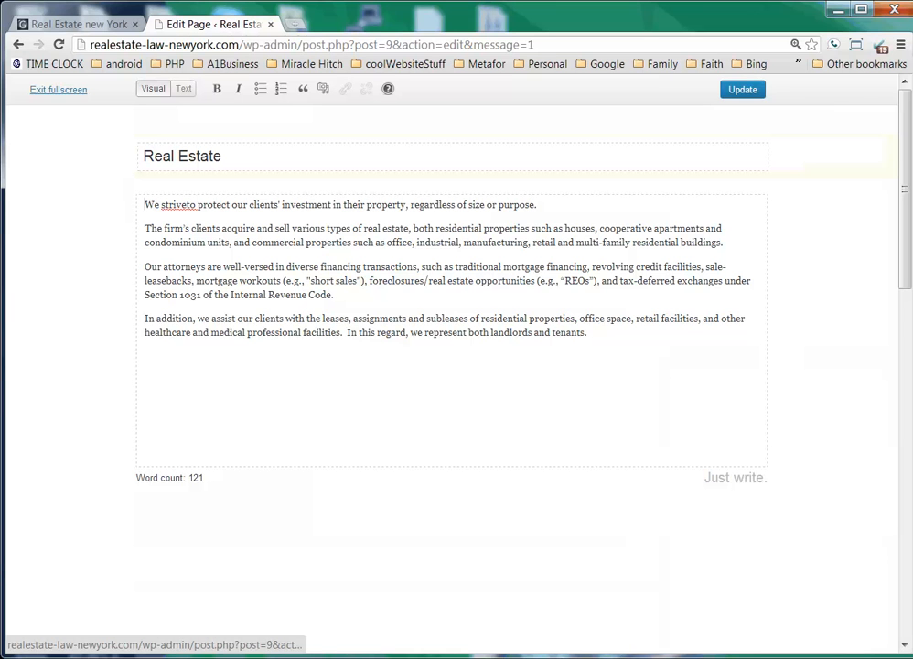
- Exit fullscreen editing and look through the available paragraph formats down to Heading 6 without changing the format
{"action": "left_click", "coordinate": [58, 89]}
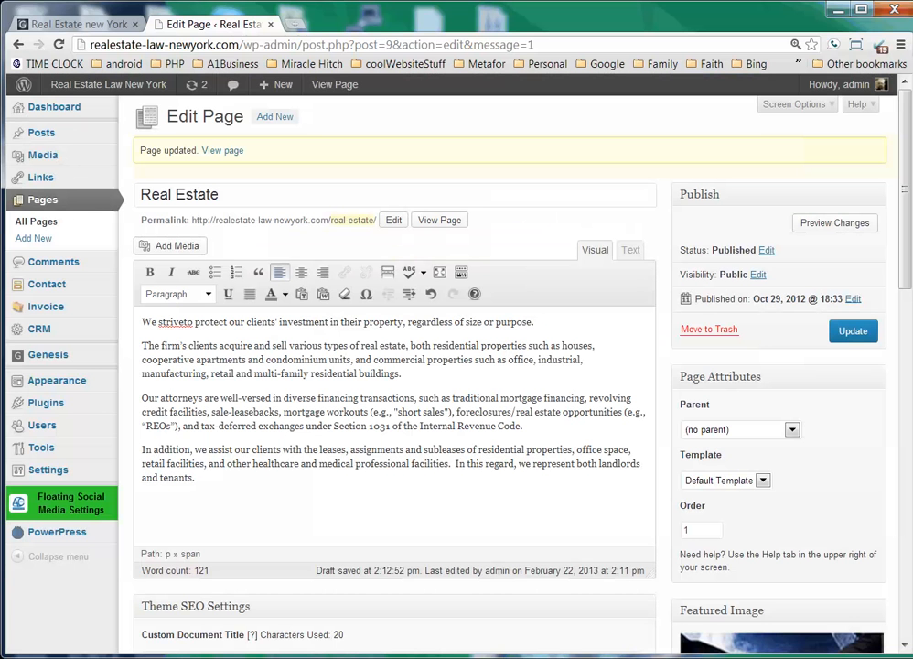
{"action": "left_click", "coordinate": [179, 293]}
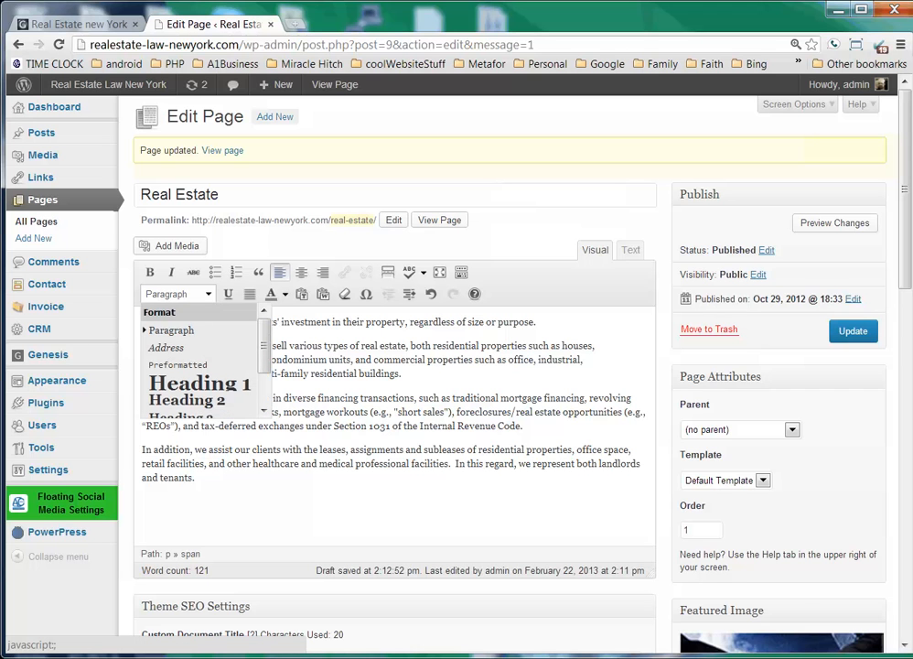
{"action": "scroll", "coordinate": [228, 388], "scroll_direction": "down", "scroll_amount": 2}
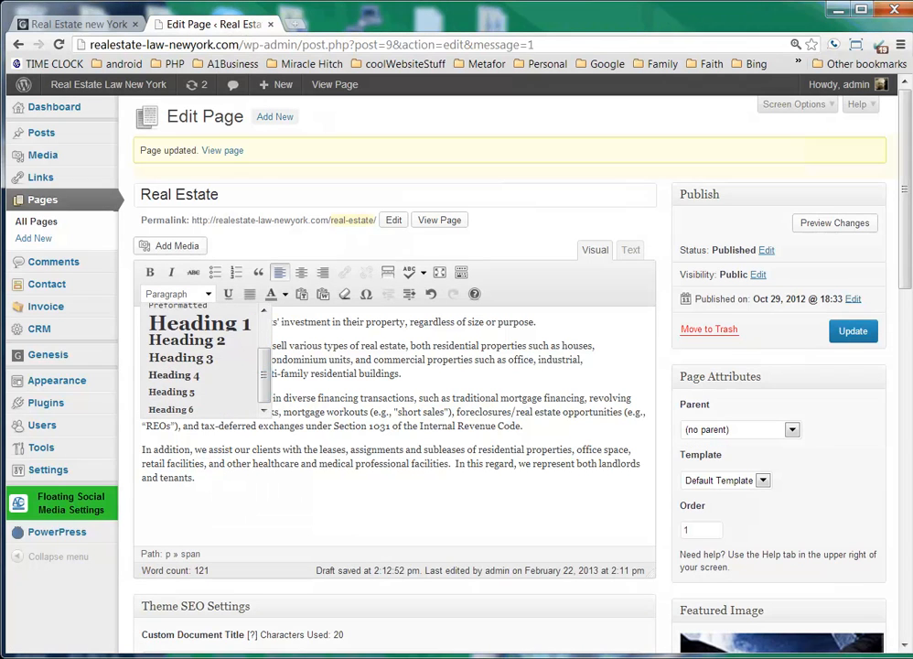
{"action": "left_click", "coordinate": [358, 360]}
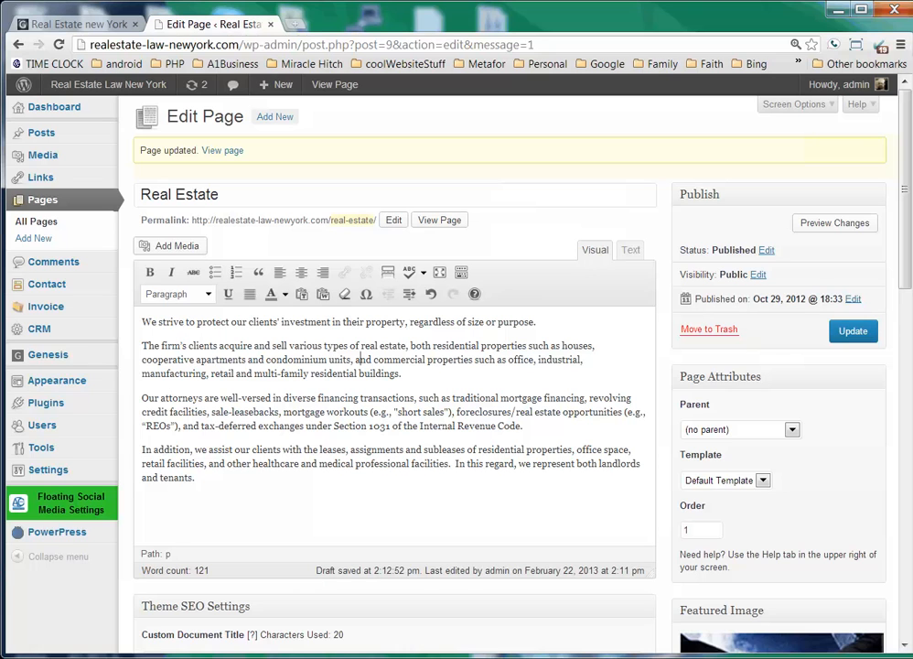
{"action": "left_click_drag", "start_coordinate": [142, 322], "coordinate": [182, 322]}
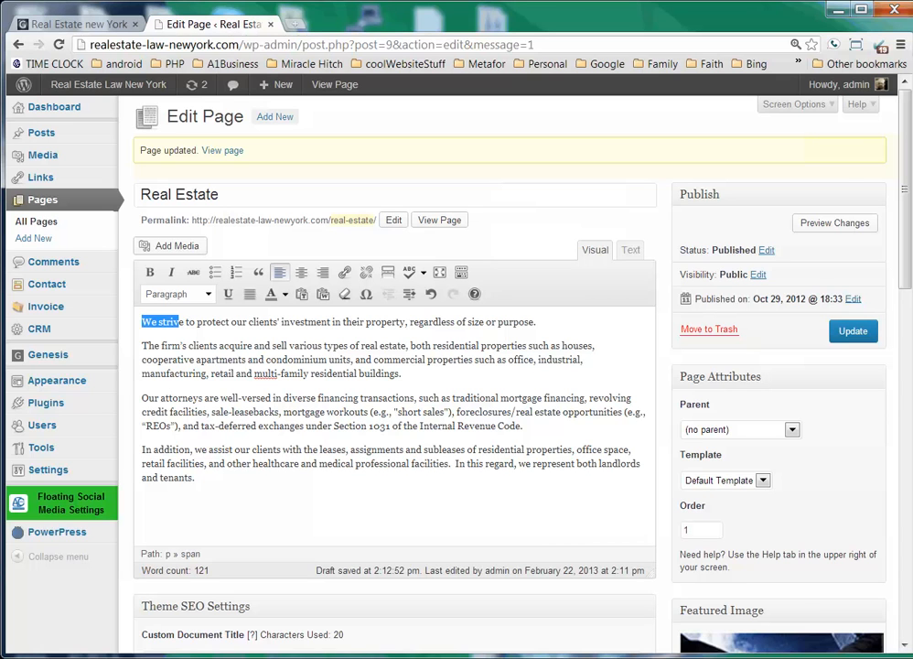
{"action": "left_click", "coordinate": [334, 398]}
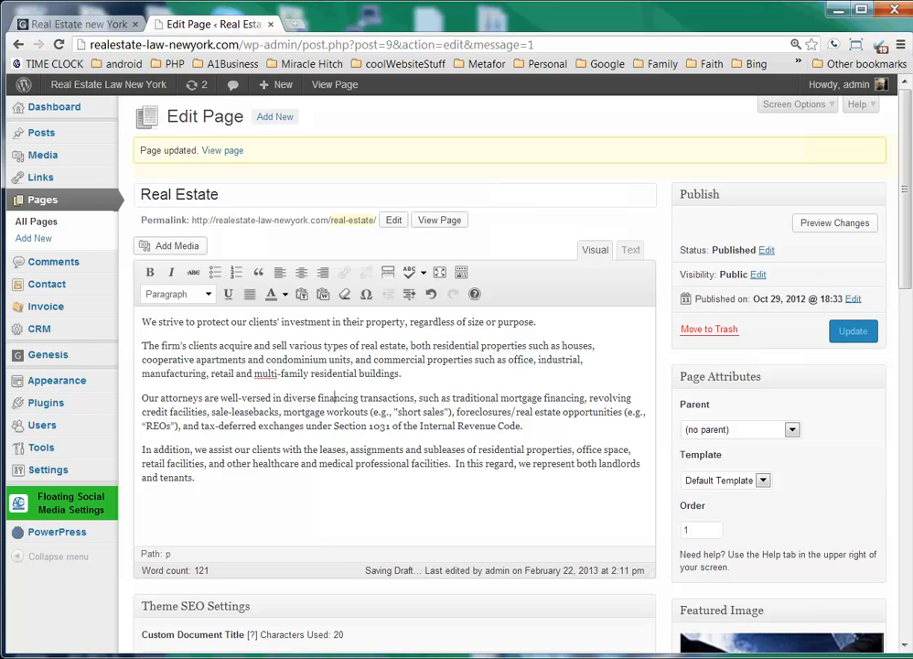
- View the Paste from Word window without pasting, and try a copyright symbol before the first paragraph, undoing the insertion
{"action": "left_click", "coordinate": [323, 294]}
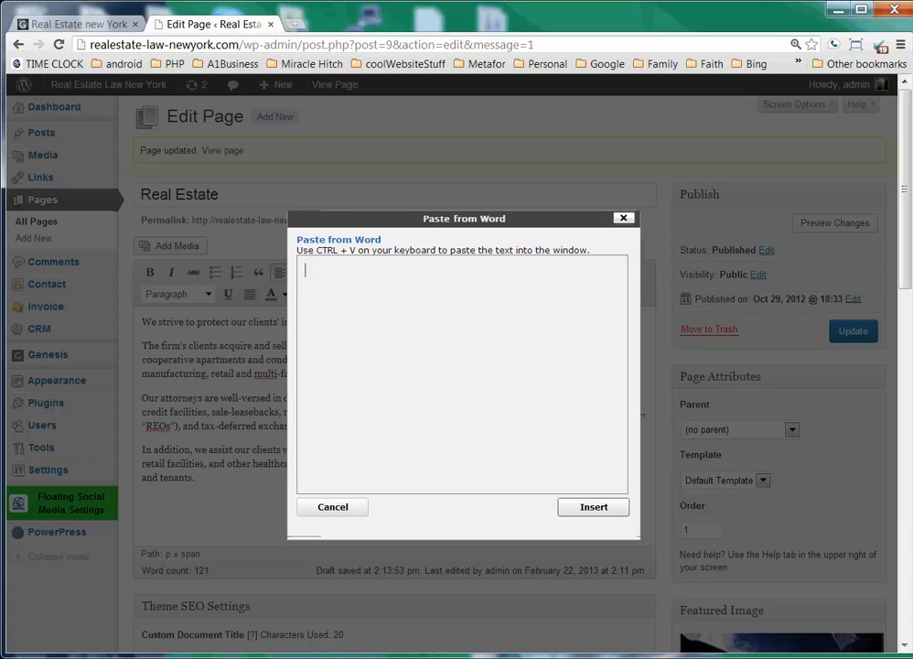
{"action": "key", "text": "Escape"}
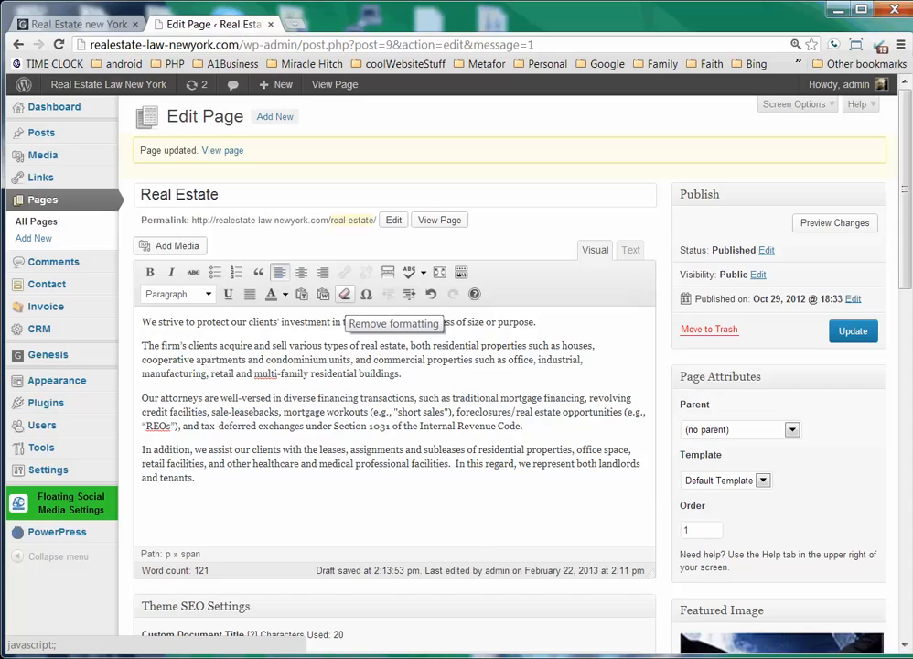
{"action": "left_click", "coordinate": [366, 294]}
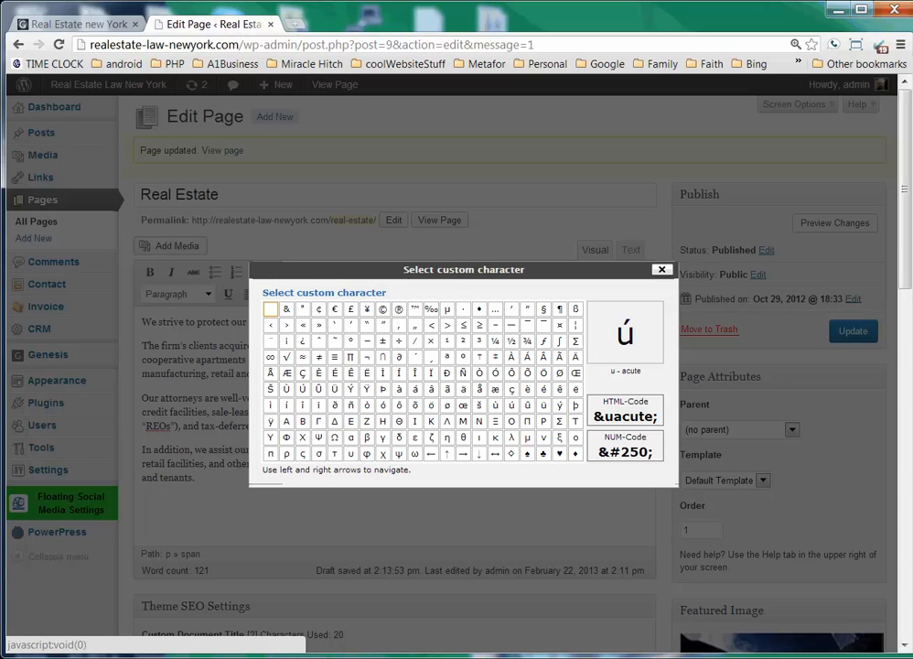
{"action": "left_click", "coordinate": [382, 310]}
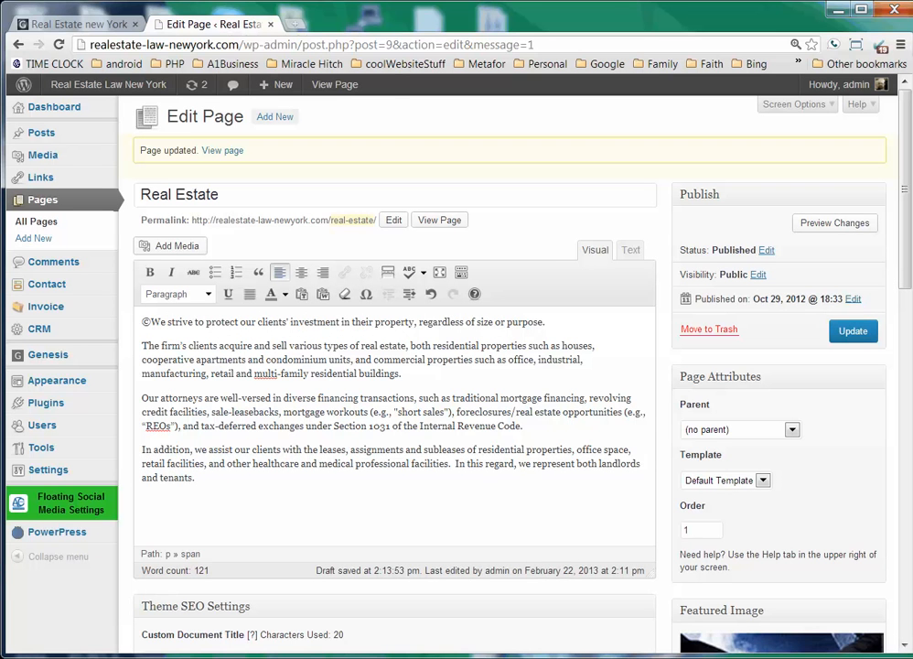
{"action": "key", "text": "ctrl+z"}
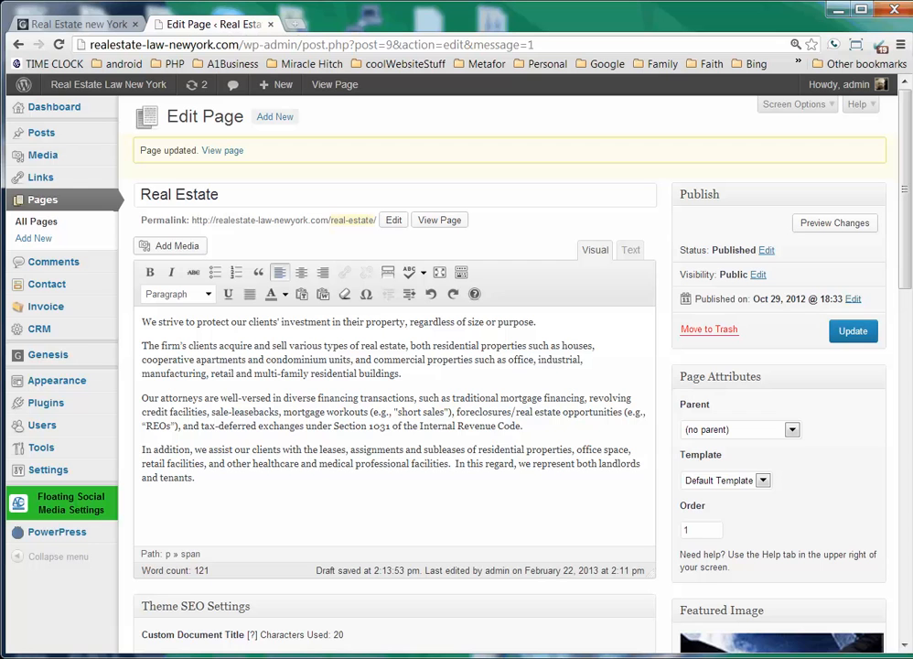
- Open the page's publish status for editing and look through its options without changing it
{"action": "left_click", "coordinate": [448, 464]}
{"action": "scroll", "coordinate": [489, 449], "scroll_direction": "down", "scroll_amount": 2}
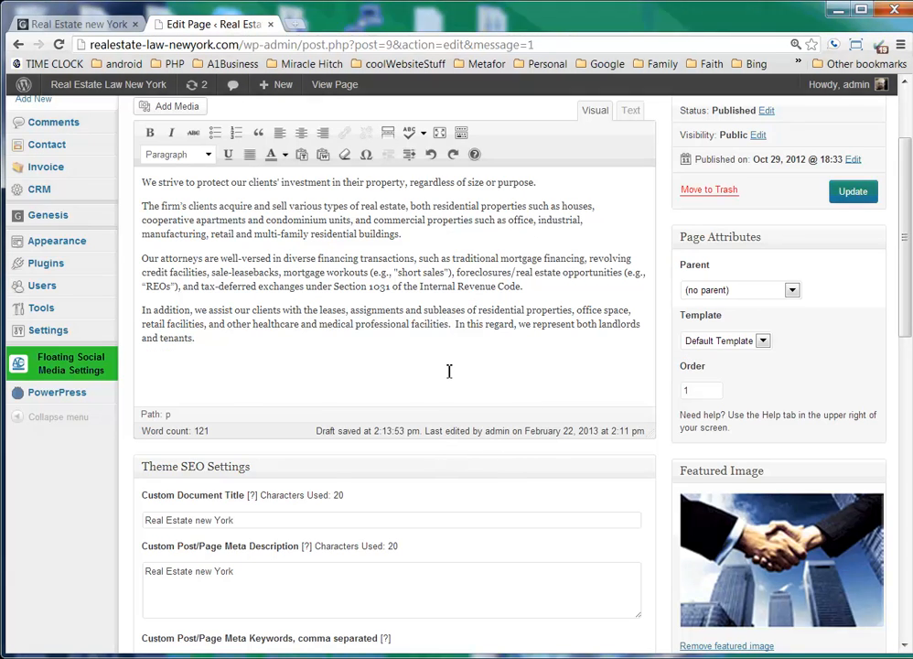
{"action": "scroll", "coordinate": [449, 374], "scroll_direction": "up", "scroll_amount": 2}
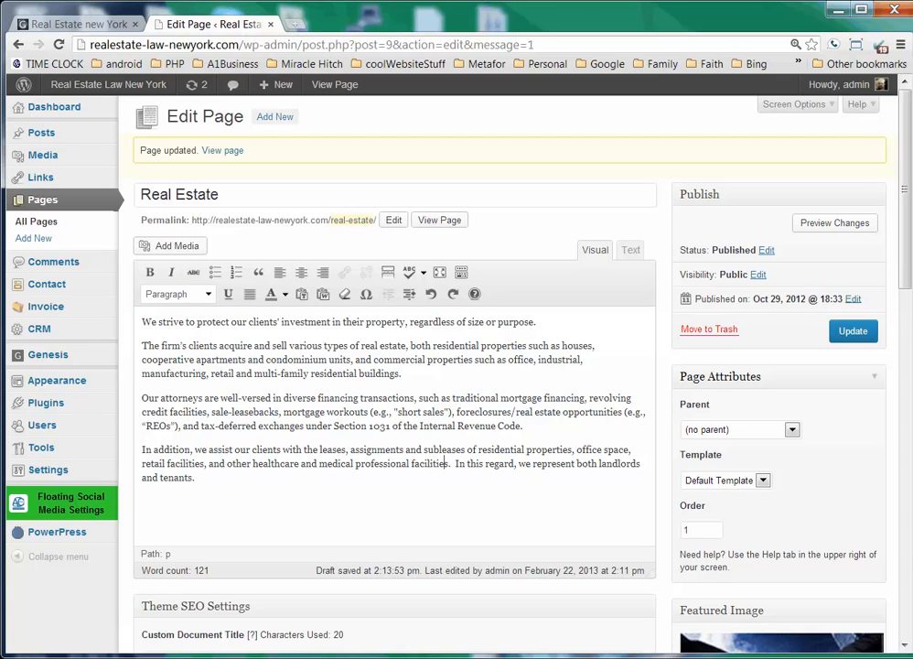
{"action": "left_click", "coordinate": [767, 251]}
{"action": "left_click", "coordinate": [723, 269]}
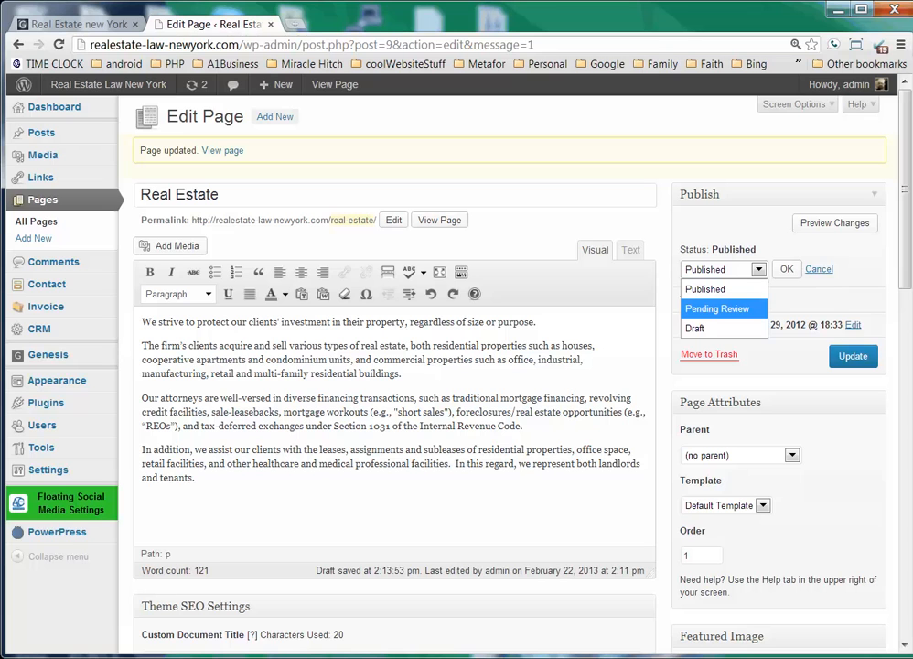
{"action": "left_click", "coordinate": [565, 233]}
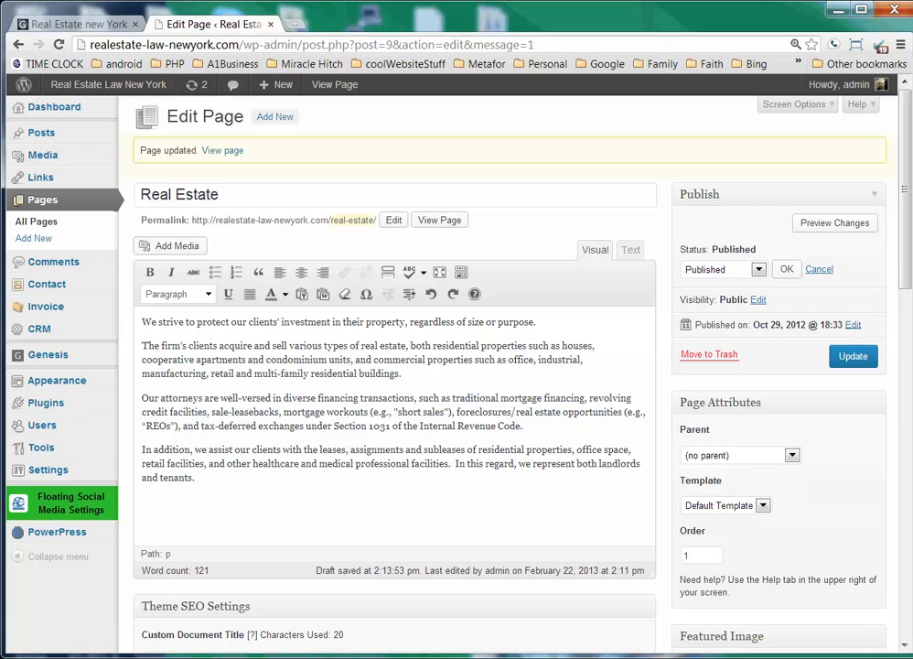
- Try the Password protected and Private visibility options for the page and return the selection to Public
{"action": "left_click", "coordinate": [758, 300]}
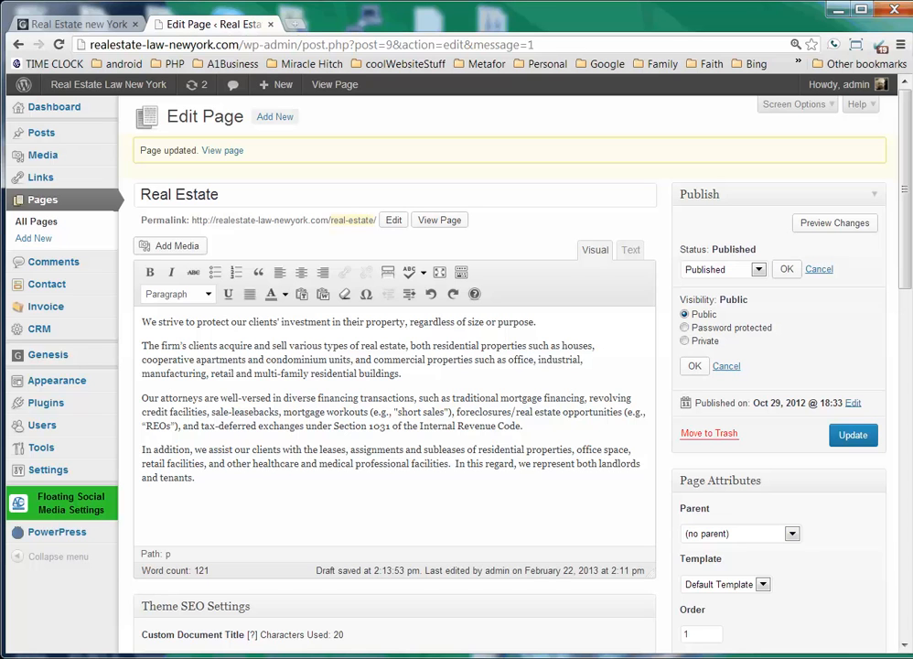
{"action": "left_click", "coordinate": [685, 327]}
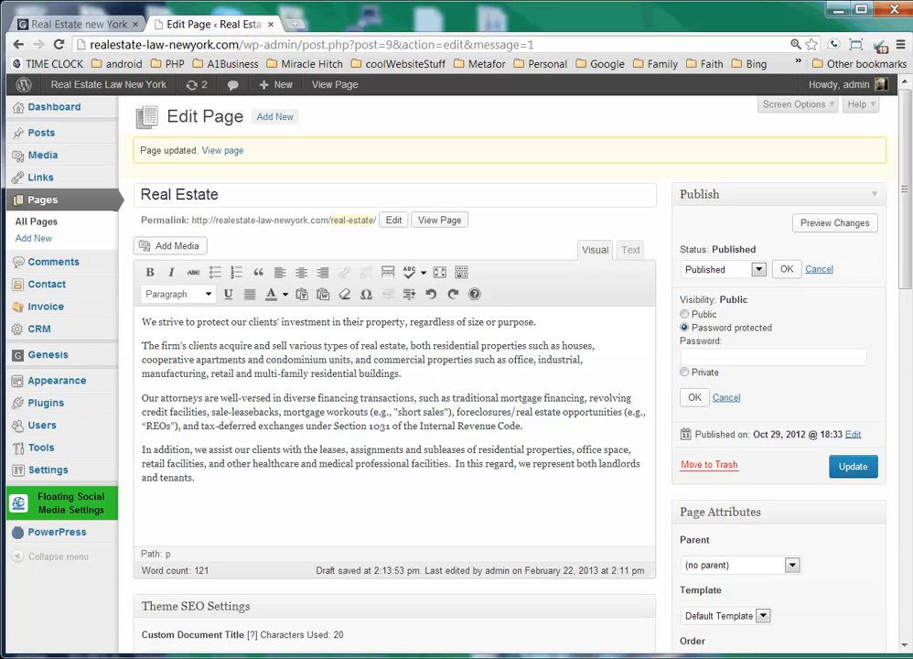
{"action": "left_click", "coordinate": [709, 357]}
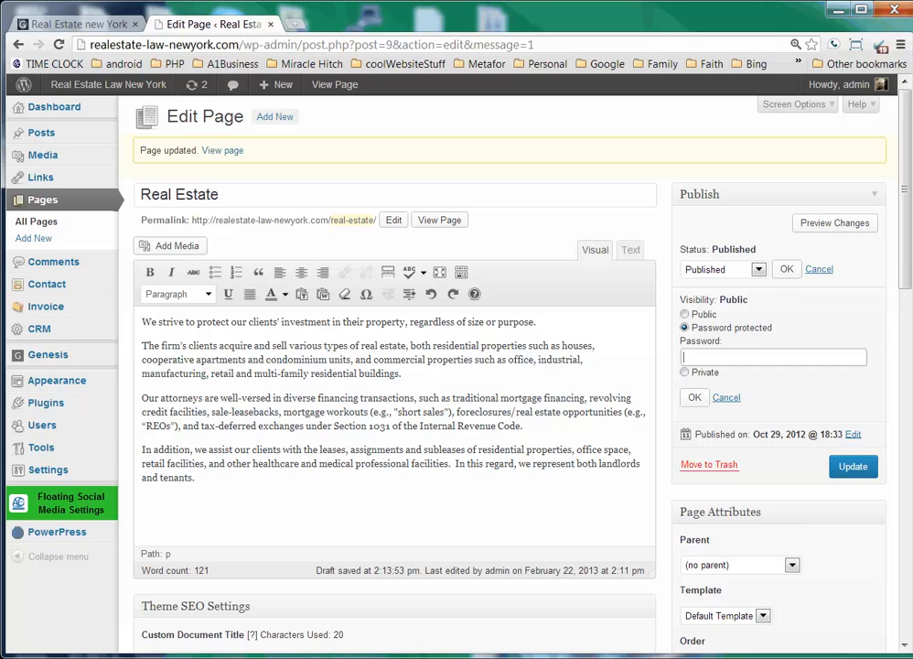
{"action": "left_click", "coordinate": [688, 371]}
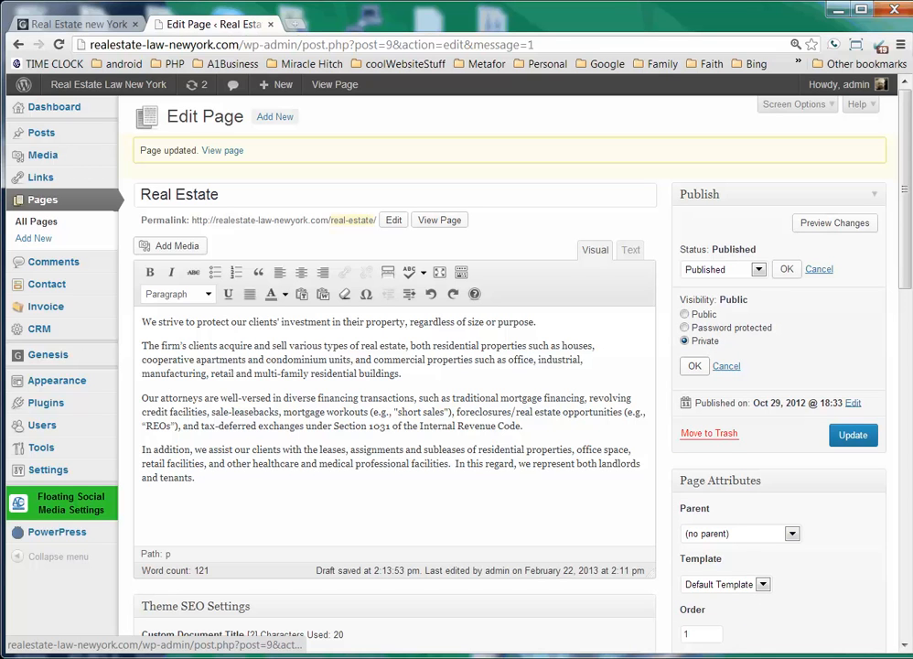
{"action": "left_click", "coordinate": [685, 314]}
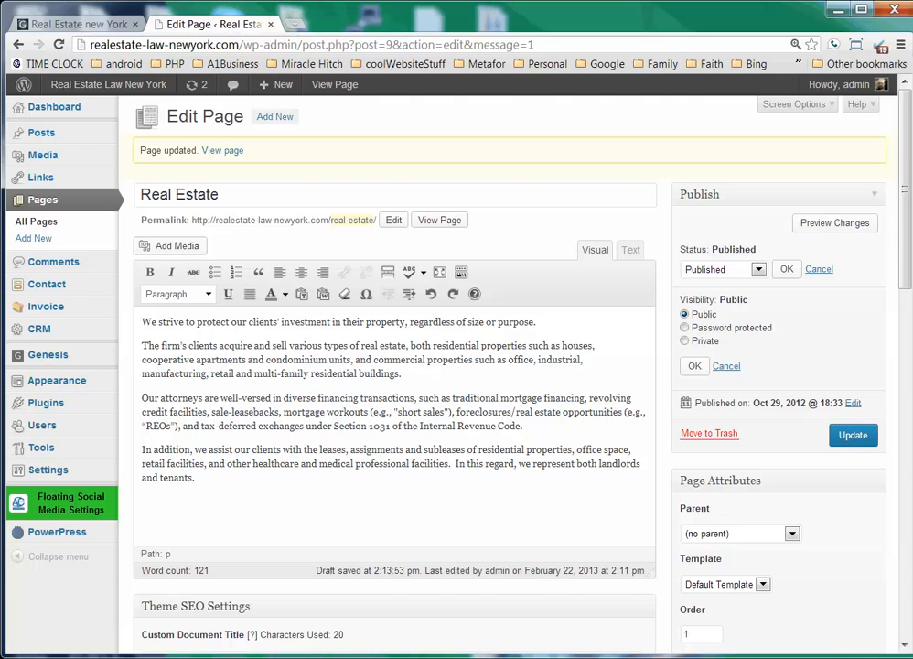
{"action": "left_click_drag", "start_coordinate": [696, 403], "coordinate": [805, 403]}
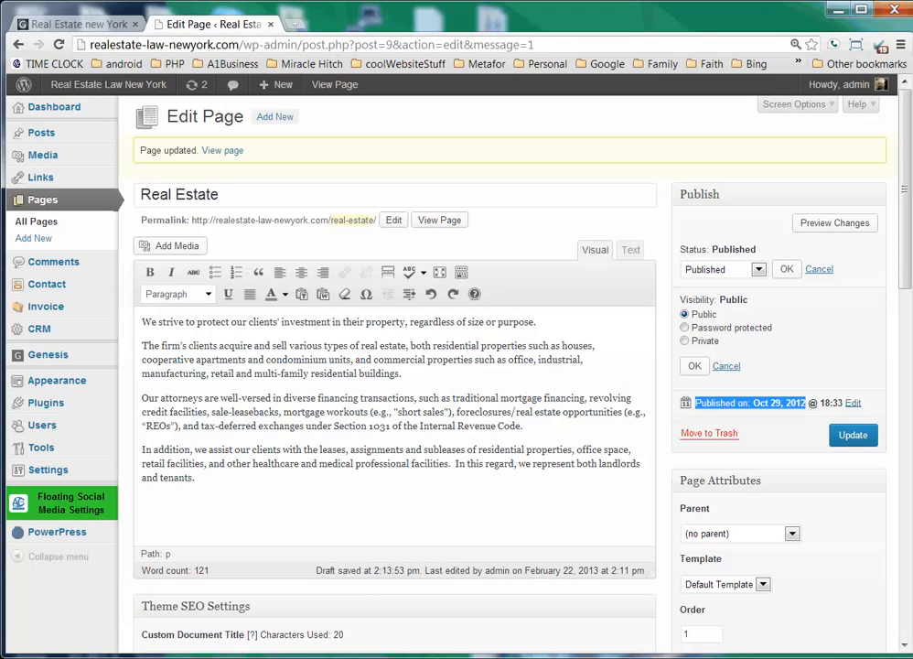
{"action": "scroll", "coordinate": [540, 265], "scroll_direction": "down", "scroll_amount": 3}
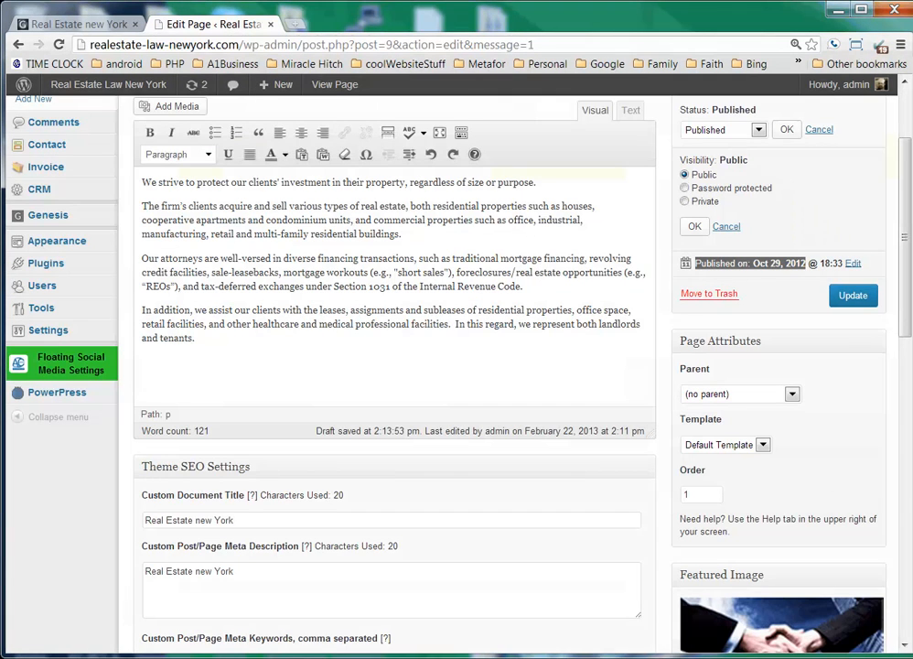
{"action": "scroll", "coordinate": [822, 392], "scroll_direction": "down", "scroll_amount": 1}
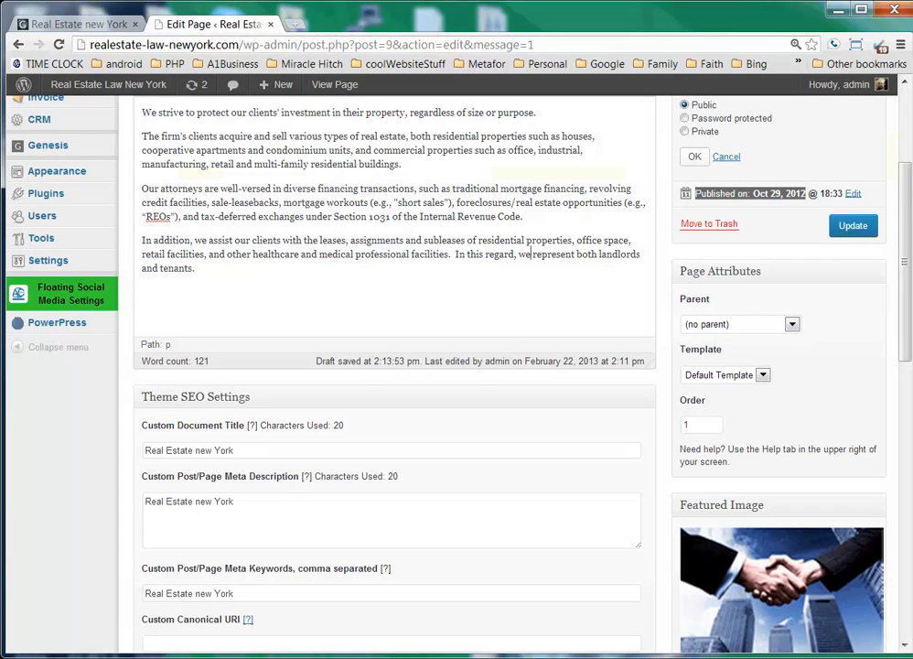
{"action": "scroll", "coordinate": [458, 255], "scroll_direction": "up", "scroll_amount": 4}
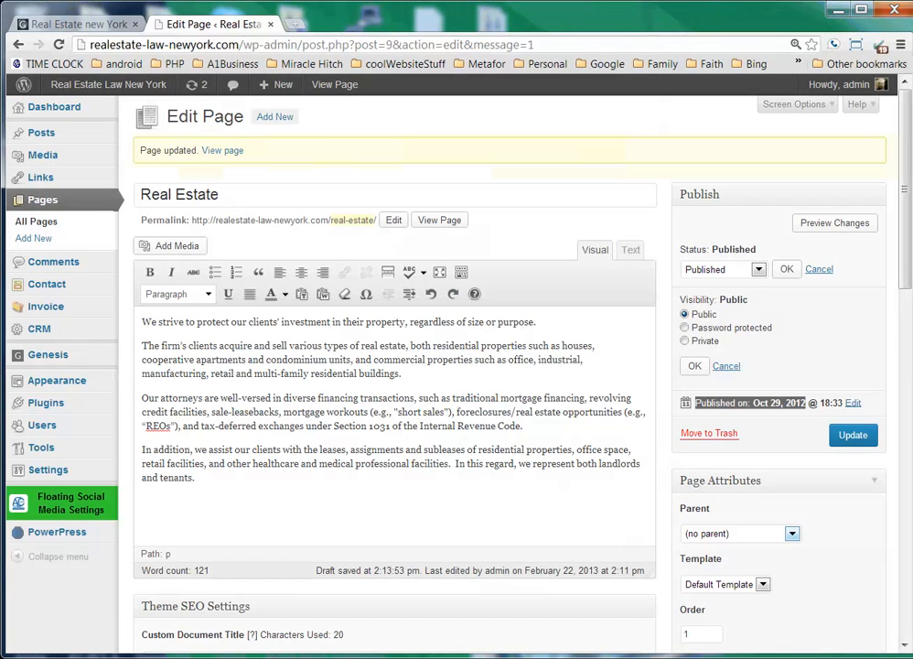
- Try Home as the page's parent and set the parent back to (no parent)
{"action": "left_click", "coordinate": [793, 533]}
{"action": "left_click", "coordinate": [698, 592]}
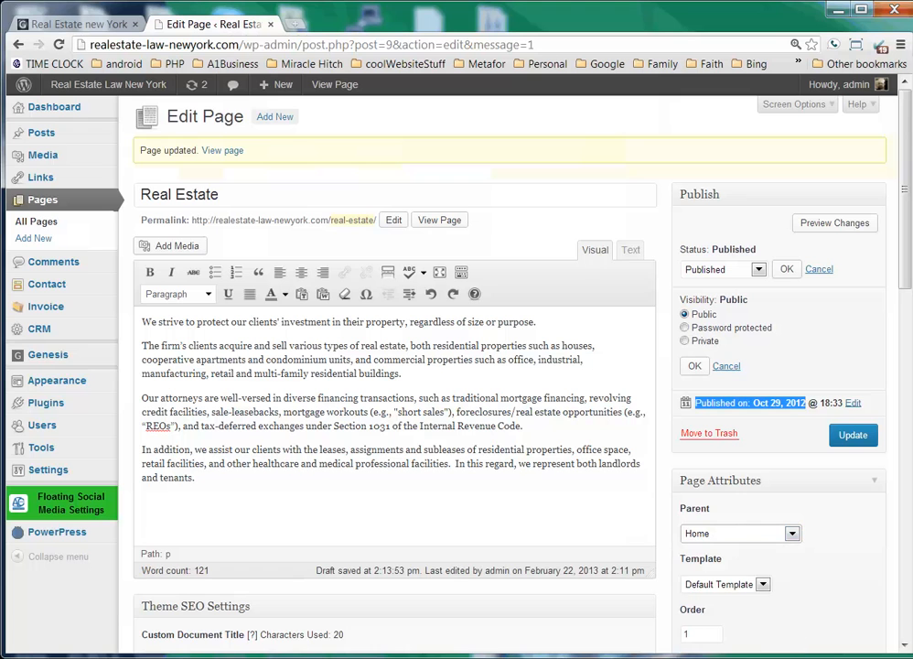
{"action": "scroll", "coordinate": [852, 546], "scroll_direction": "down", "scroll_amount": 1}
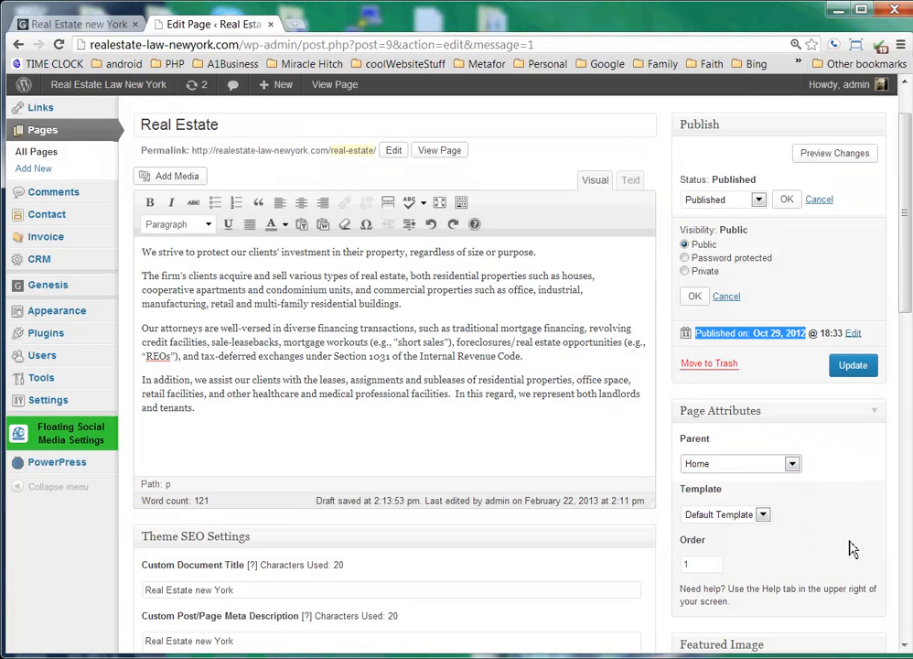
{"action": "left_click", "coordinate": [791, 465]}
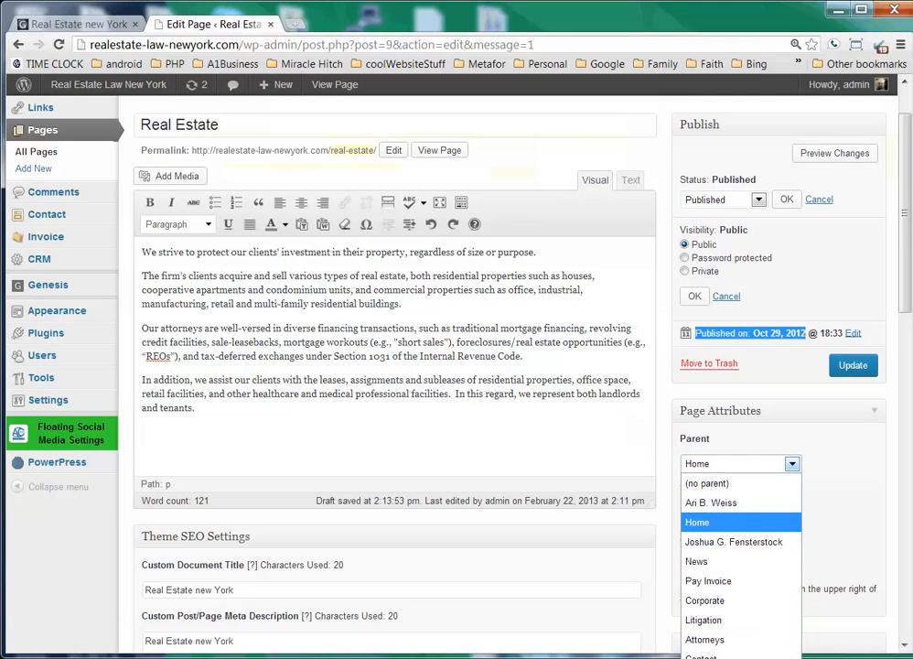
{"action": "left_click", "coordinate": [708, 483]}
{"action": "left_click", "coordinate": [843, 494]}
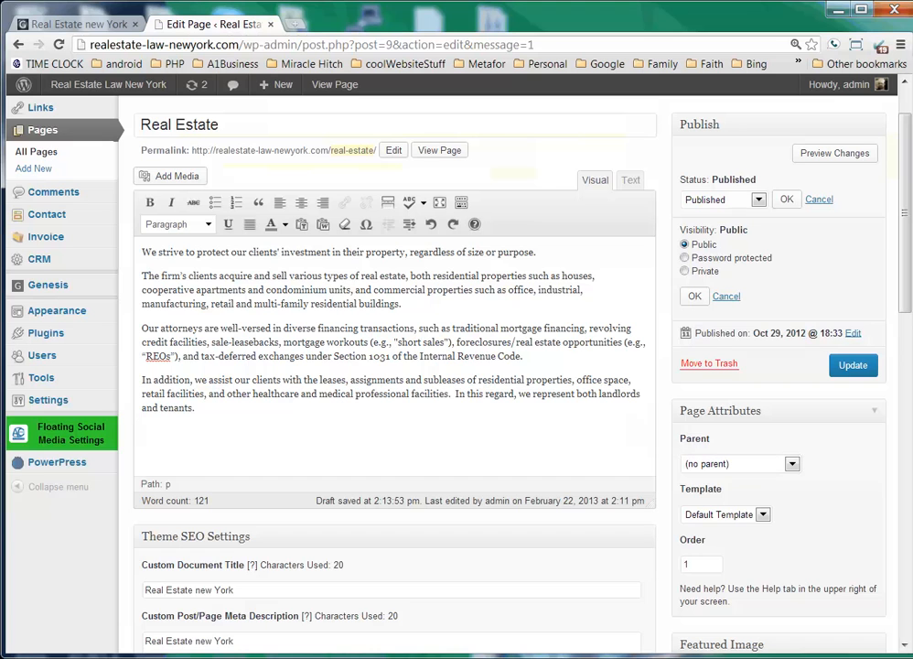
- Remove the page's featured image and collapse the Page Attributes and Featured Image boxes
{"action": "scroll", "coordinate": [842, 485], "scroll_direction": "down", "scroll_amount": 2}
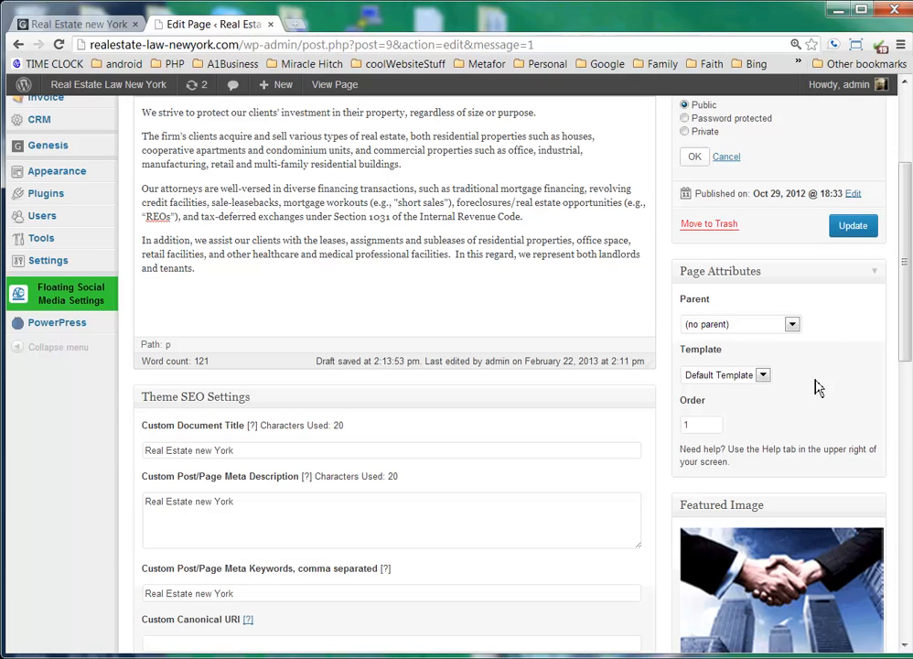
{"action": "left_click", "coordinate": [874, 271]}
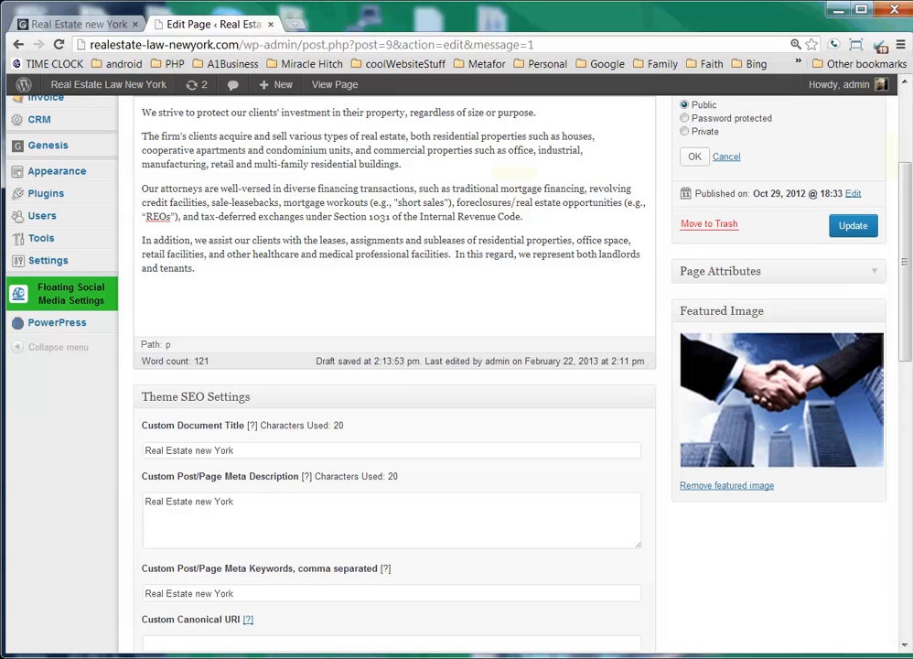
{"action": "mouse_move", "coordinate": [906, 340]}
{"action": "left_mouse_down"}
{"action": "mouse_move", "coordinate": [910, 357]}
{"action": "mouse_move", "coordinate": [909, 317]}
{"action": "left_mouse_up"}
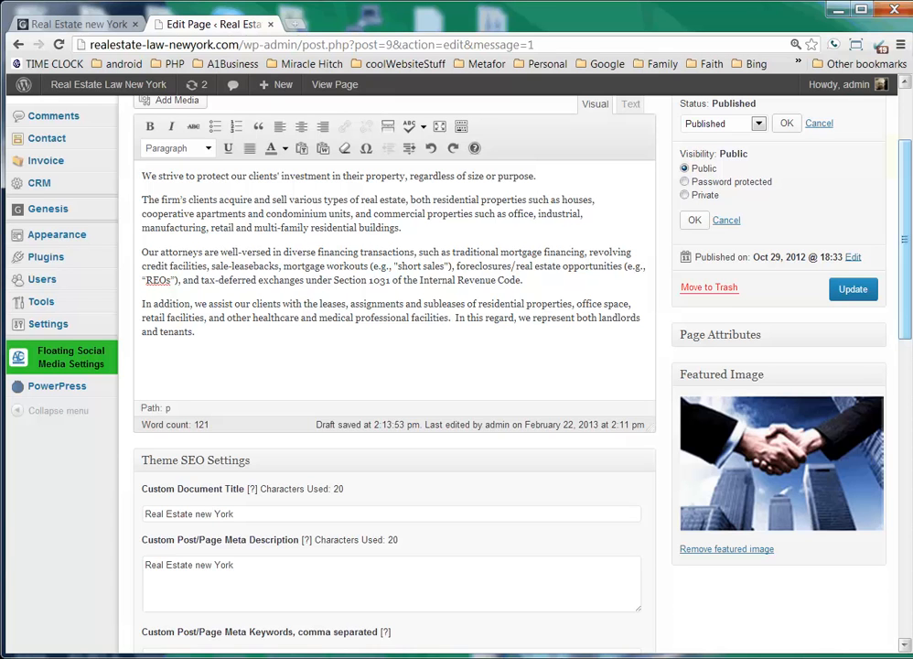
{"action": "left_click", "coordinate": [727, 549]}
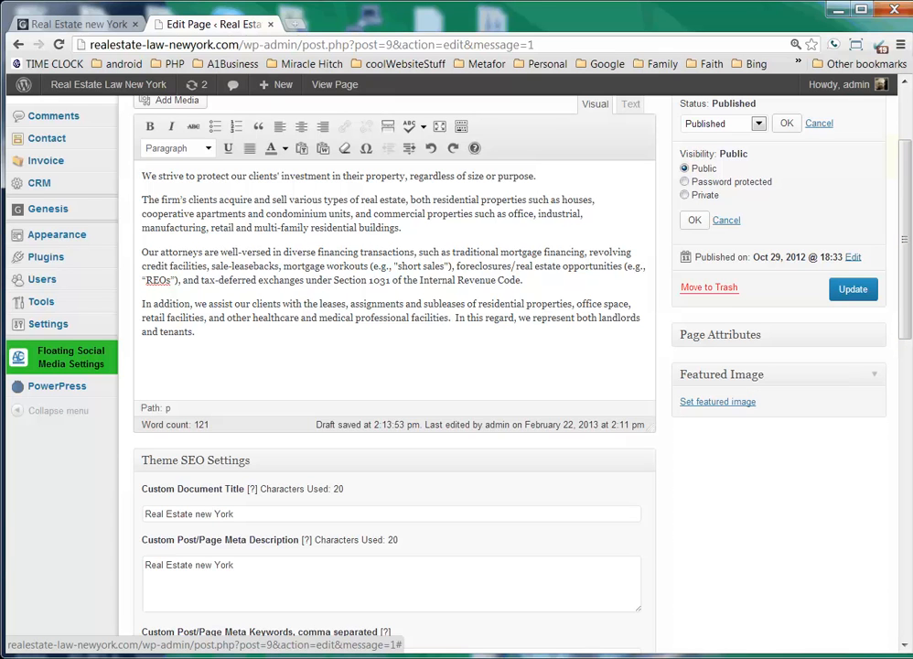
{"action": "left_click", "coordinate": [875, 374]}
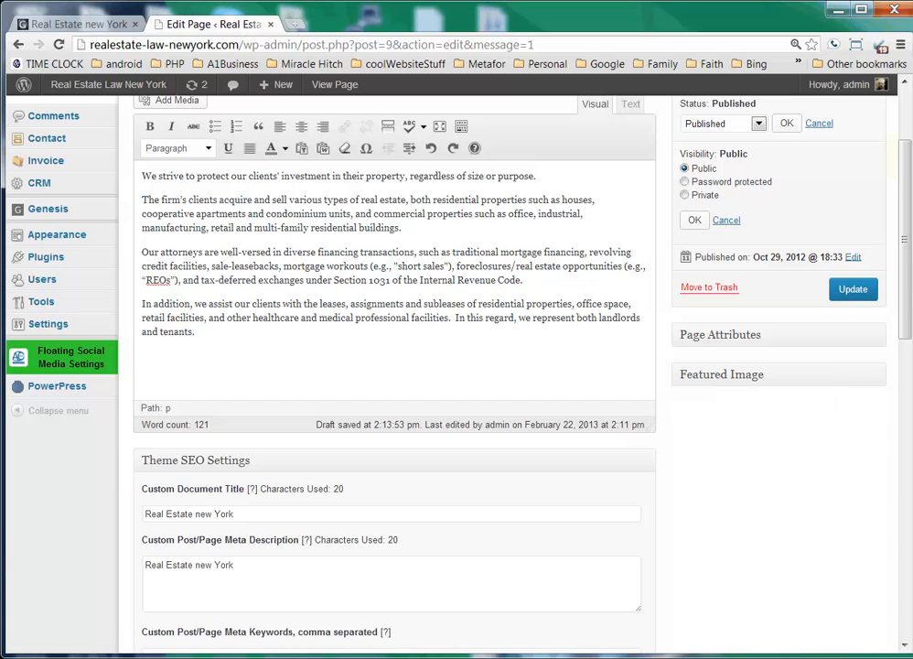
- Review the custom document title and meta description in the Theme SEO Settings against the page content
{"action": "scroll", "coordinate": [342, 509], "scroll_direction": "down", "scroll_amount": 2}
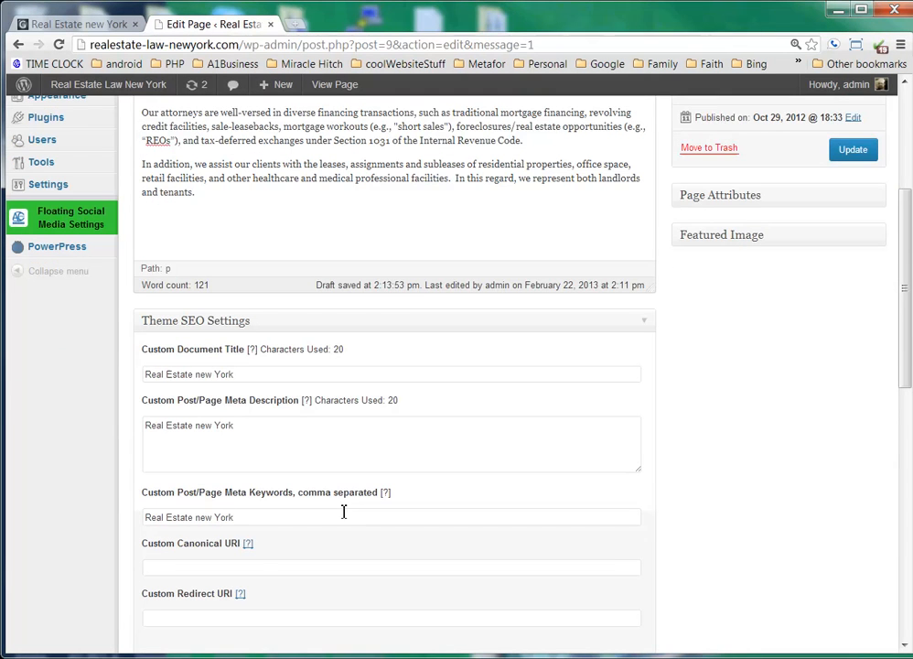
{"action": "left_click", "coordinate": [220, 374]}
{"action": "key", "text": "ctrl+a"}
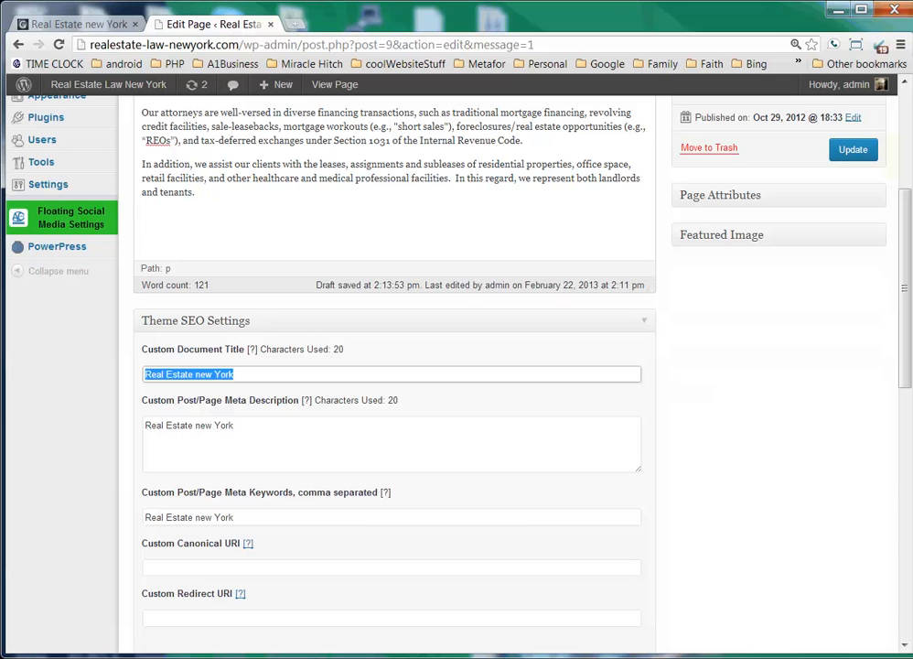
{"action": "left_click", "coordinate": [247, 427]}
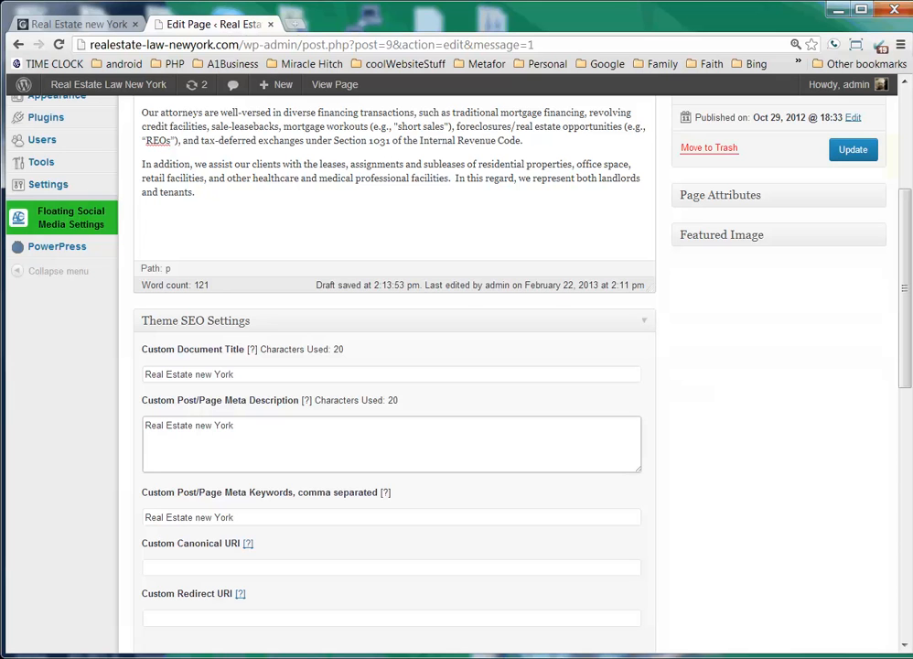
{"action": "scroll", "coordinate": [381, 340], "scroll_direction": "up", "scroll_amount": 2}
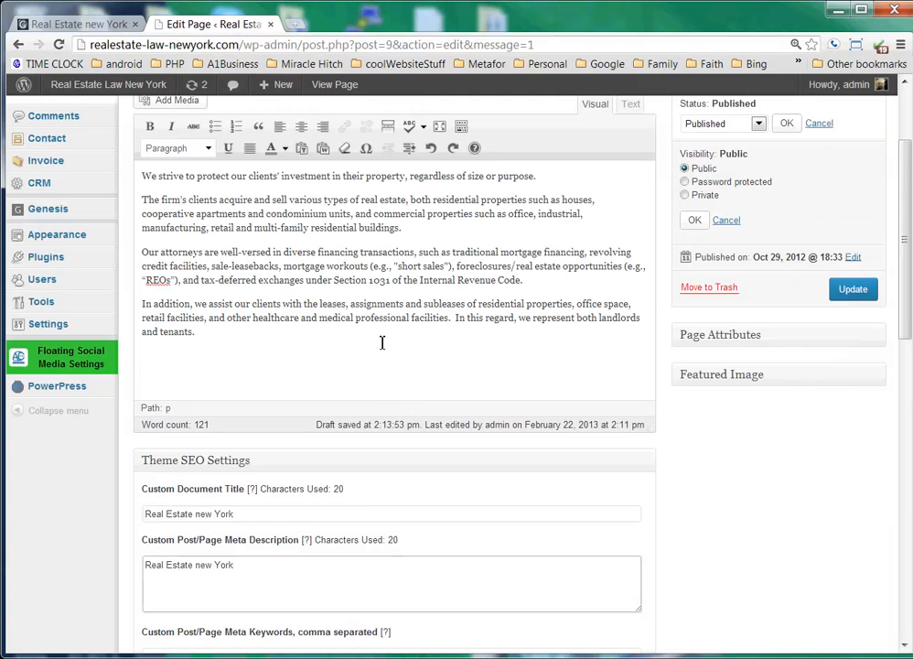
{"action": "scroll", "coordinate": [334, 483], "scroll_direction": "up", "scroll_amount": 2}
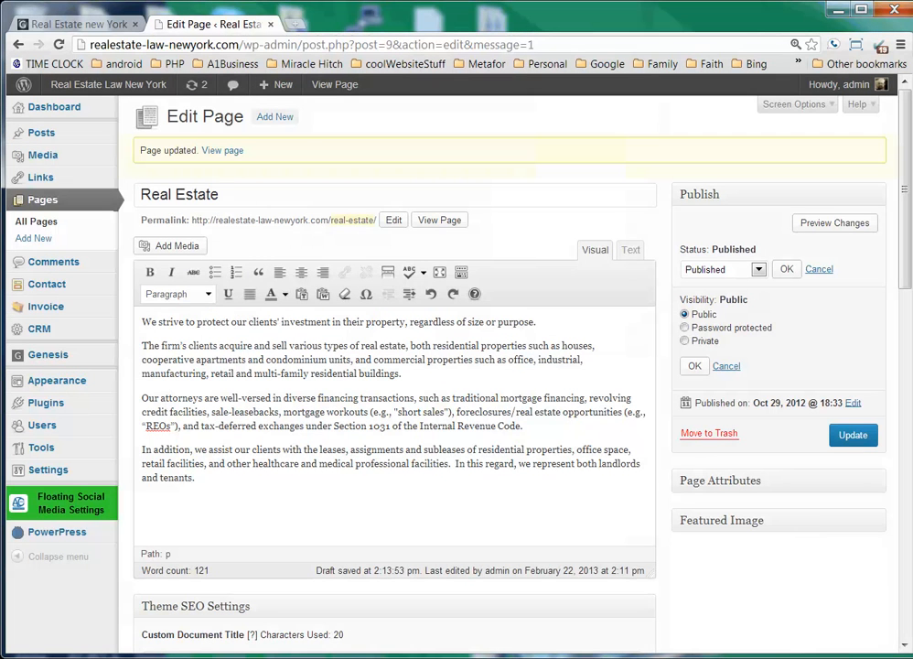
- Capitalize "New" in the custom meta description so it reads "Real Estate New York", and copy the whole text
{"action": "scroll", "coordinate": [341, 503], "scroll_direction": "down", "scroll_amount": 2}
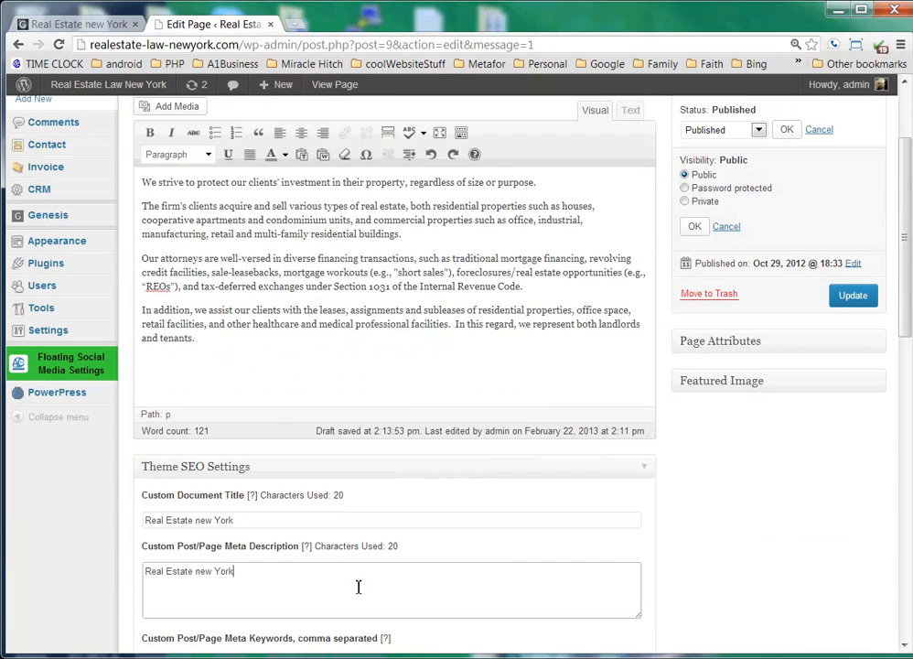
{"action": "scroll", "coordinate": [359, 585], "scroll_direction": "down", "scroll_amount": 3}
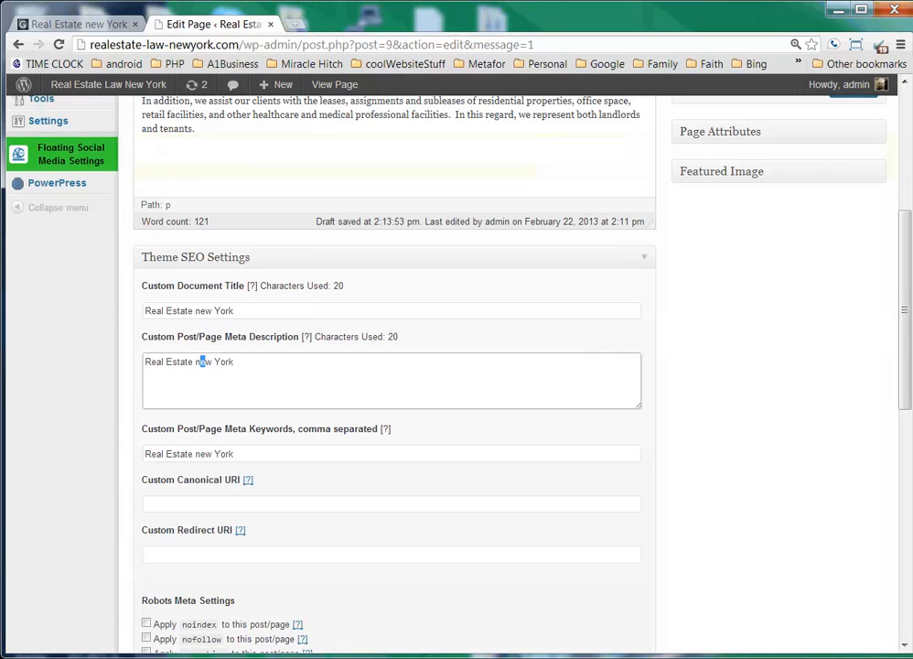
{"action": "left_click", "coordinate": [199, 361]}
{"action": "key", "text": "BackSpace"}
{"action": "type", "text": "N"}
{"action": "key", "text": "ctrl+a"}
{"action": "key", "text": "ctrl+c"}
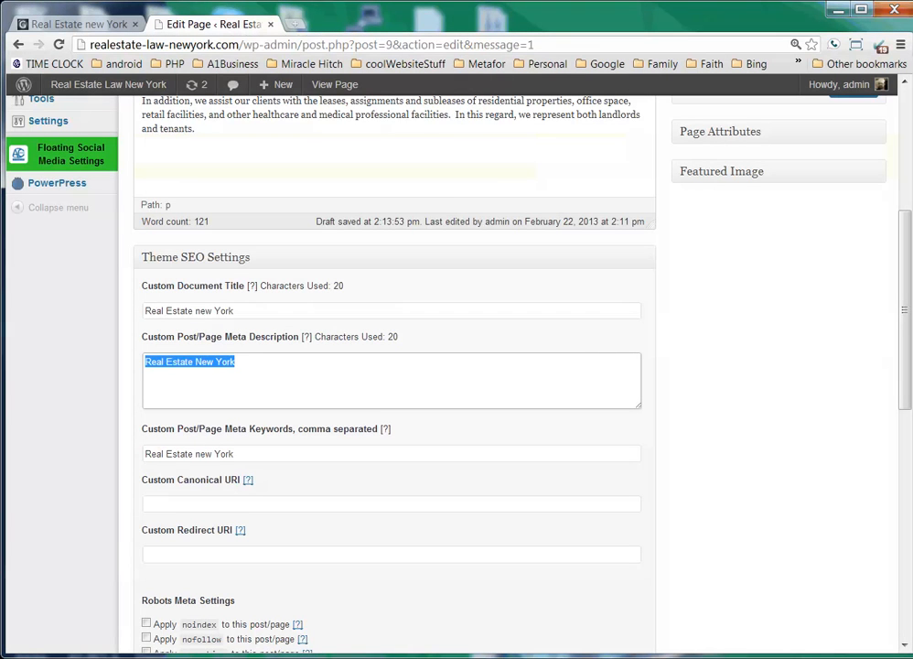
- Replace the custom document title and the custom meta keywords with the copied "Real Estate New York"
{"action": "key", "text": "shift+Tab"}
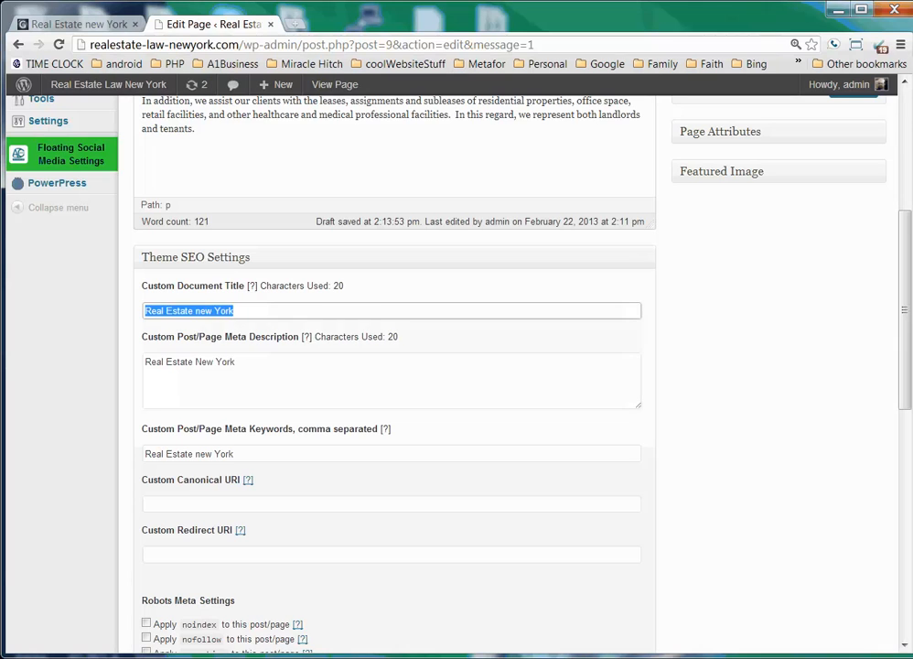
{"action": "key", "text": "ctrl+v"}
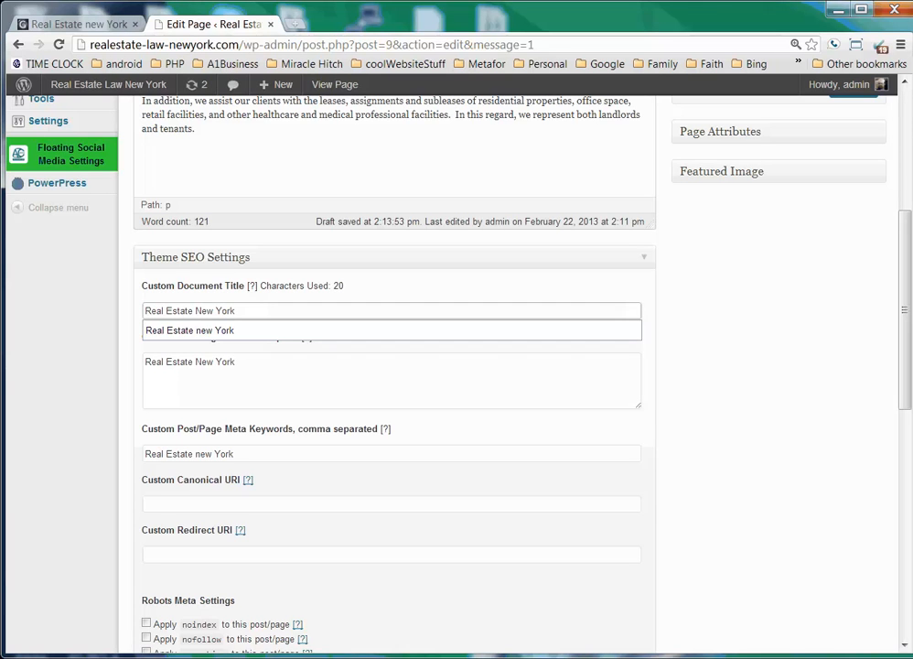
{"action": "key", "text": "Tab"}
{"action": "key", "text": "Tab"}
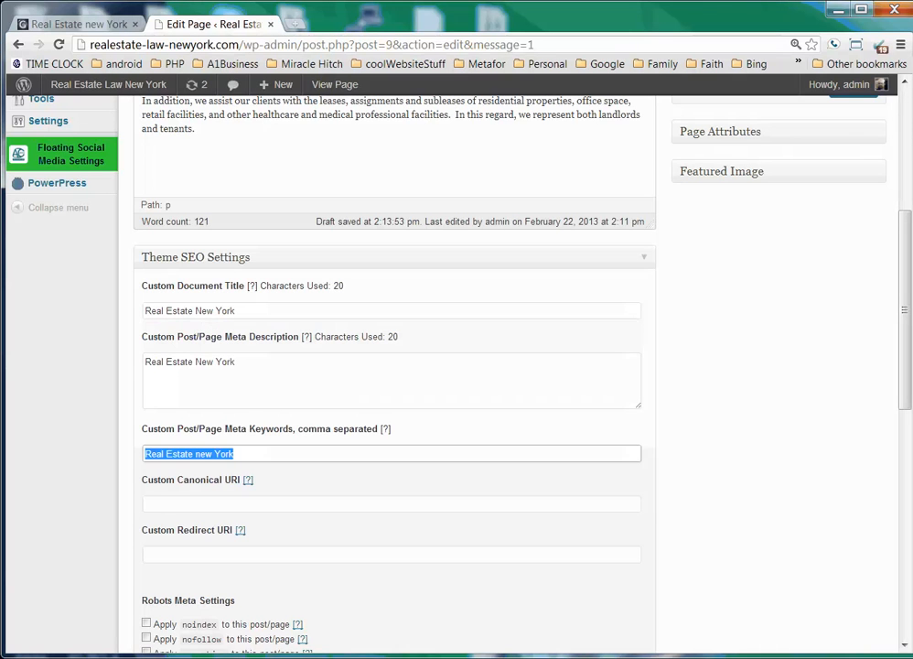
{"action": "key", "text": "ctrl+v"}
{"action": "key", "text": "Tab"}
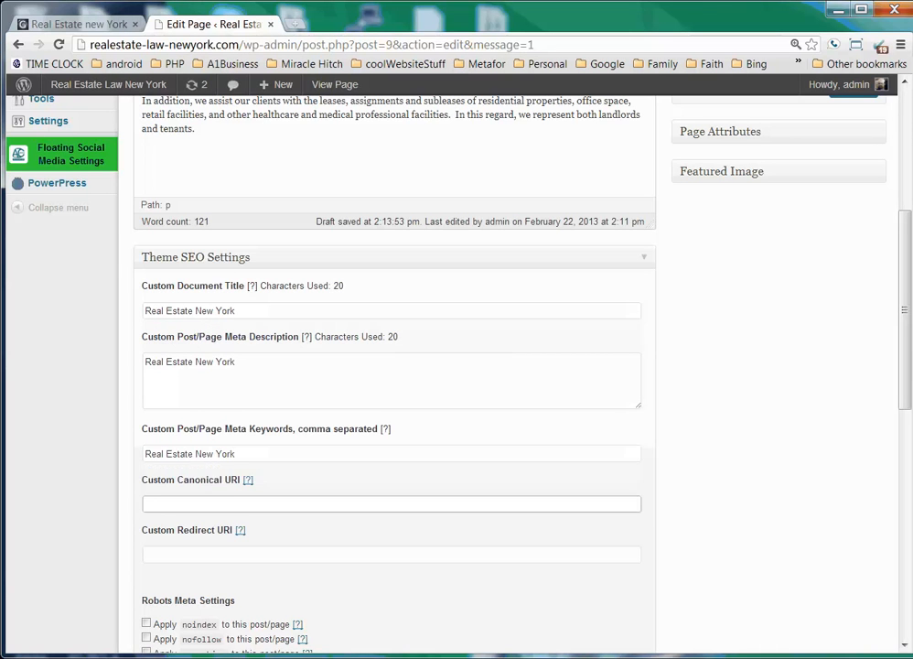
{"action": "key", "text": "Tab"}
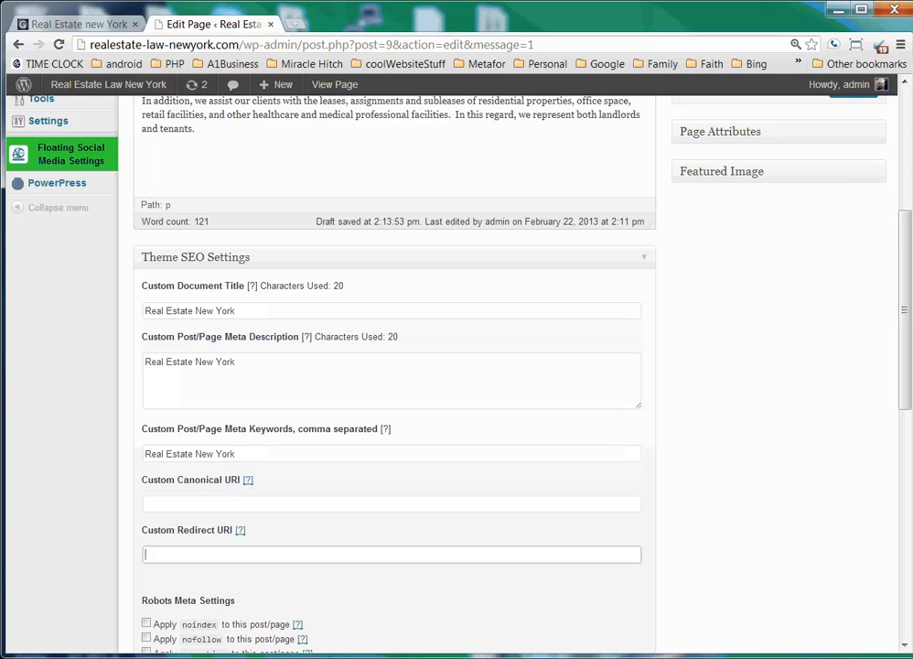
- Check the remaining Theme SEO Settings and update the Real Estate page
{"action": "scroll", "coordinate": [413, 546], "scroll_direction": "down", "scroll_amount": 2}
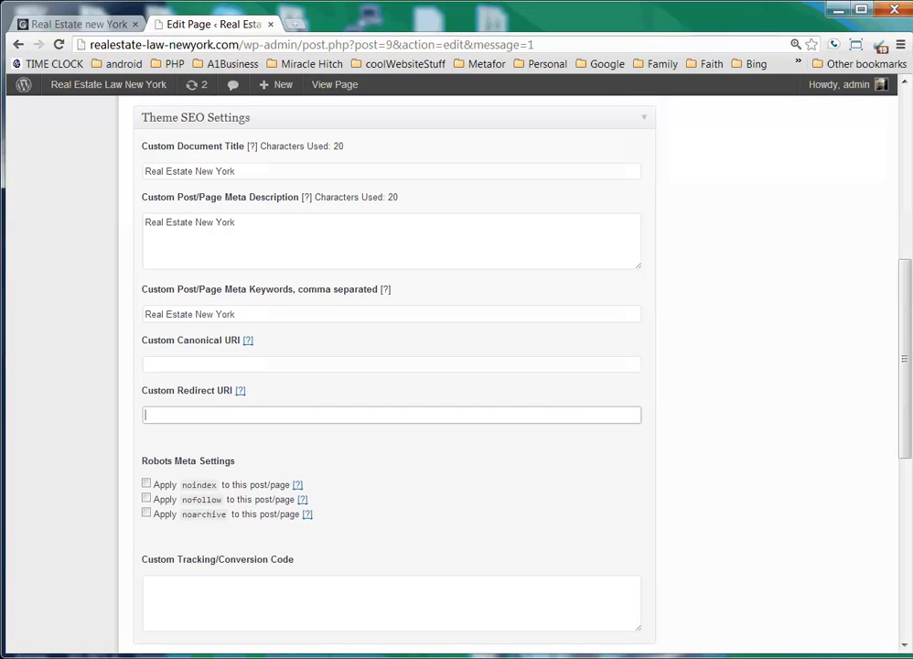
{"action": "scroll", "coordinate": [632, 528], "scroll_direction": "up", "scroll_amount": 3}
{"action": "scroll", "coordinate": [629, 521], "scroll_direction": "down", "scroll_amount": 3}
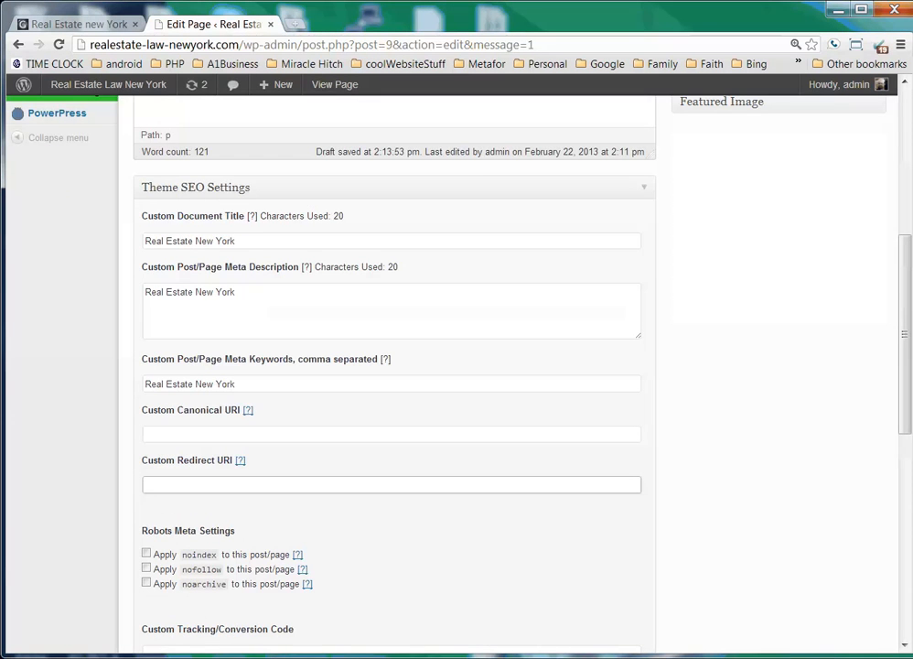
{"action": "scroll", "coordinate": [646, 543], "scroll_direction": "up", "scroll_amount": 3}
{"action": "scroll", "coordinate": [746, 537], "scroll_direction": "up", "scroll_amount": 2}
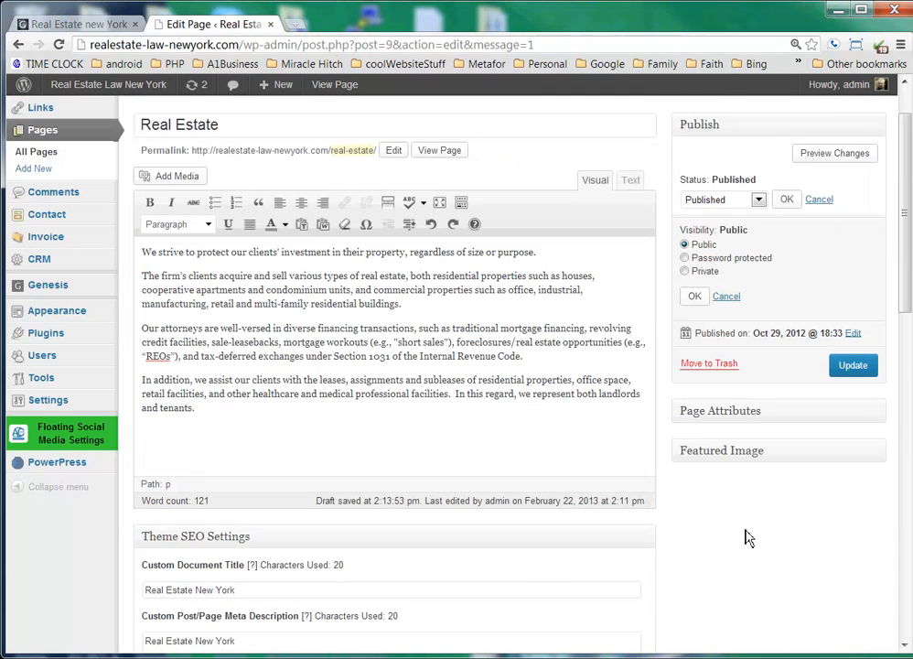
{"action": "left_click", "coordinate": [854, 366]}
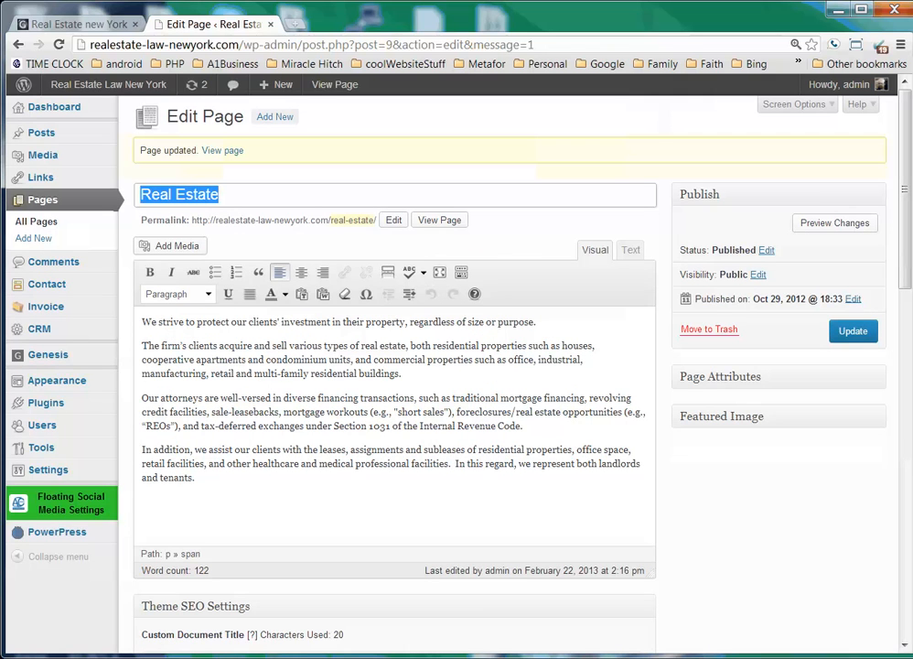
- Reload the live Real Estate page and compare the formatting of its first paragraph with the same sentence in the editor
{"action": "key", "text": "ctrl+Tab"}
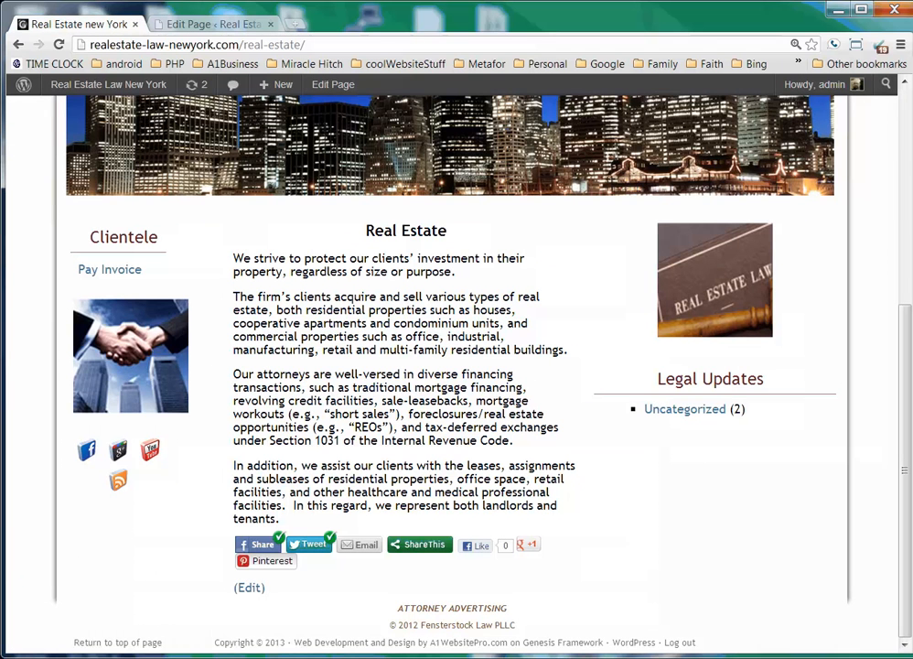
{"action": "key", "text": "F5"}
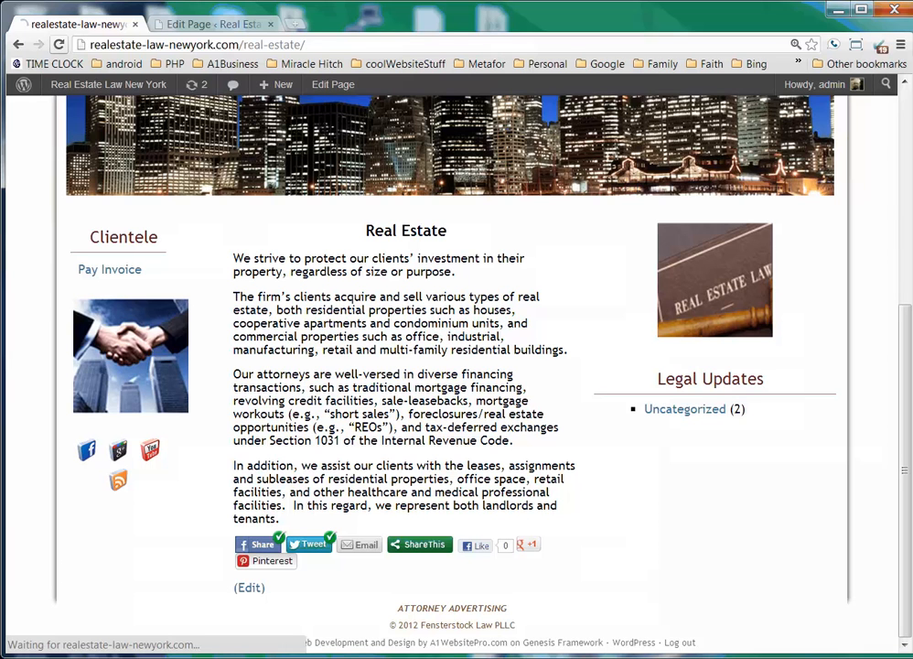
{"action": "left_click_drag", "start_coordinate": [234, 258], "coordinate": [311, 273]}
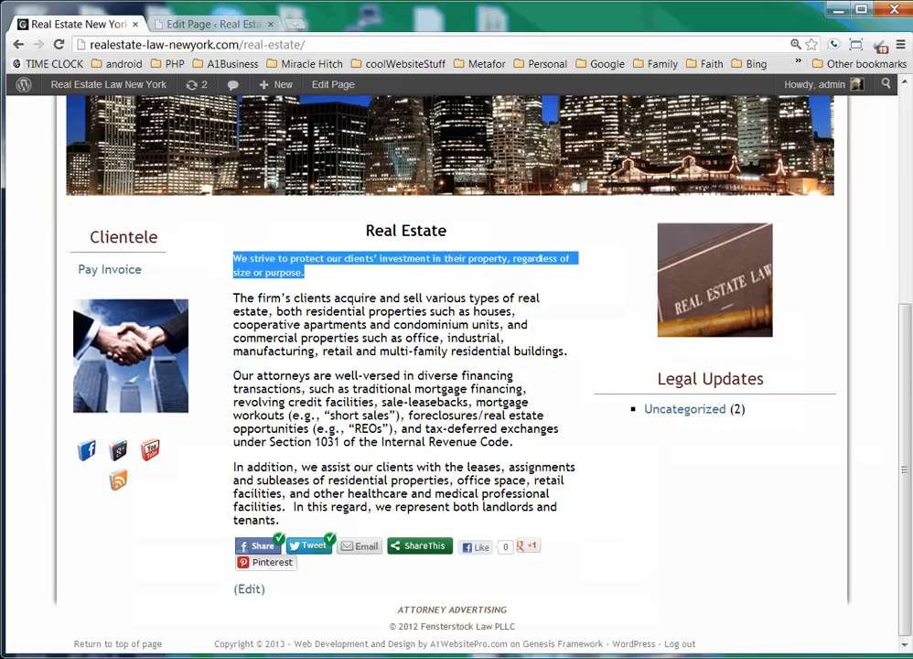
{"action": "key", "text": "ctrl+Tab"}
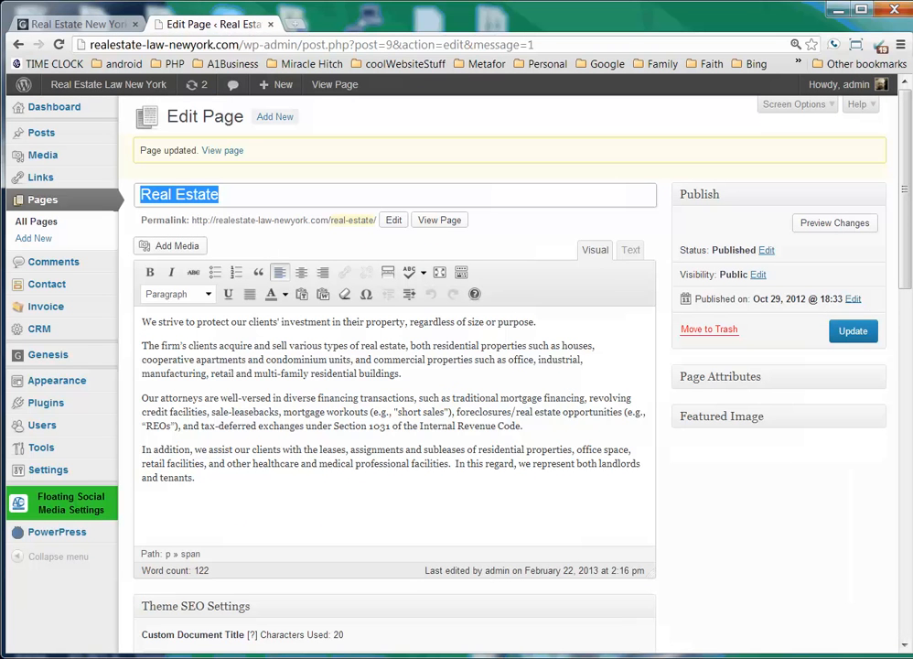
{"action": "left_click_drag", "start_coordinate": [536, 322], "coordinate": [142, 322]}
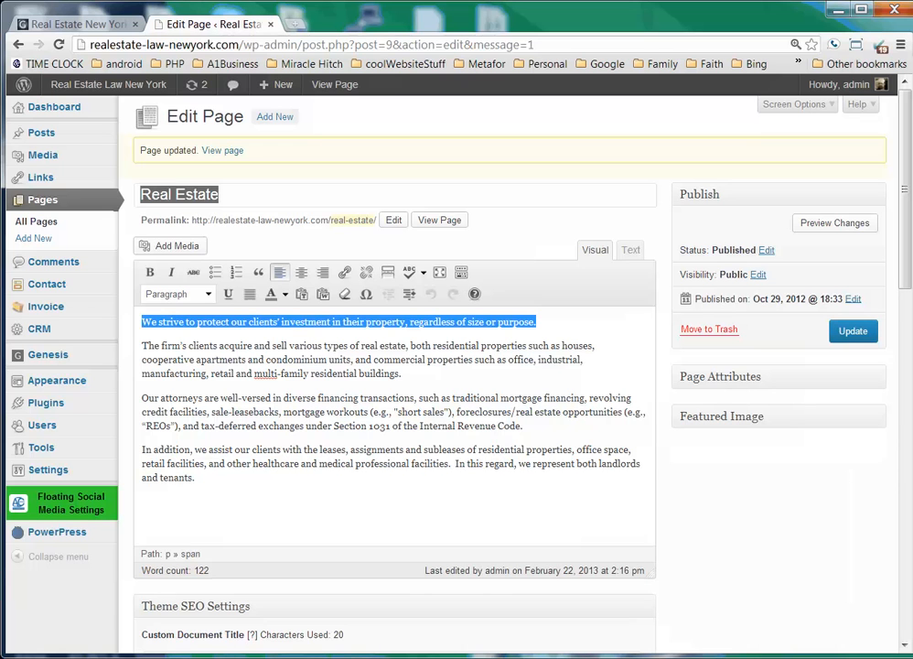
- In the page's HTML source, delete the styled paragraph and span tags before "We strive" and before "to protect our clients' investment"
{"action": "left_click", "coordinate": [631, 250]}
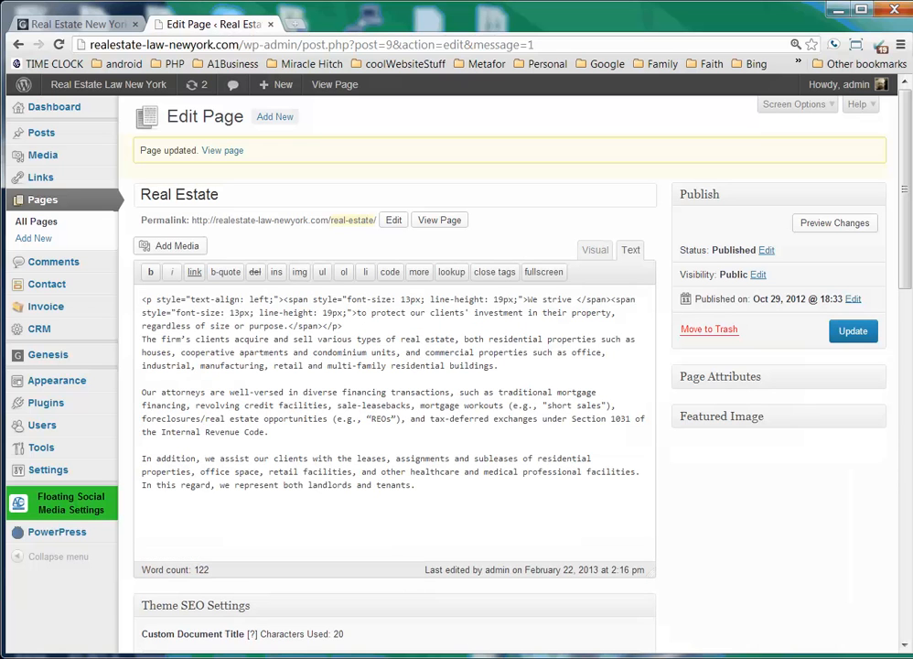
{"action": "left_click_drag", "start_coordinate": [142, 299], "coordinate": [304, 299]}
{"action": "left_click_drag", "start_coordinate": [333, 300], "coordinate": [528, 299]}
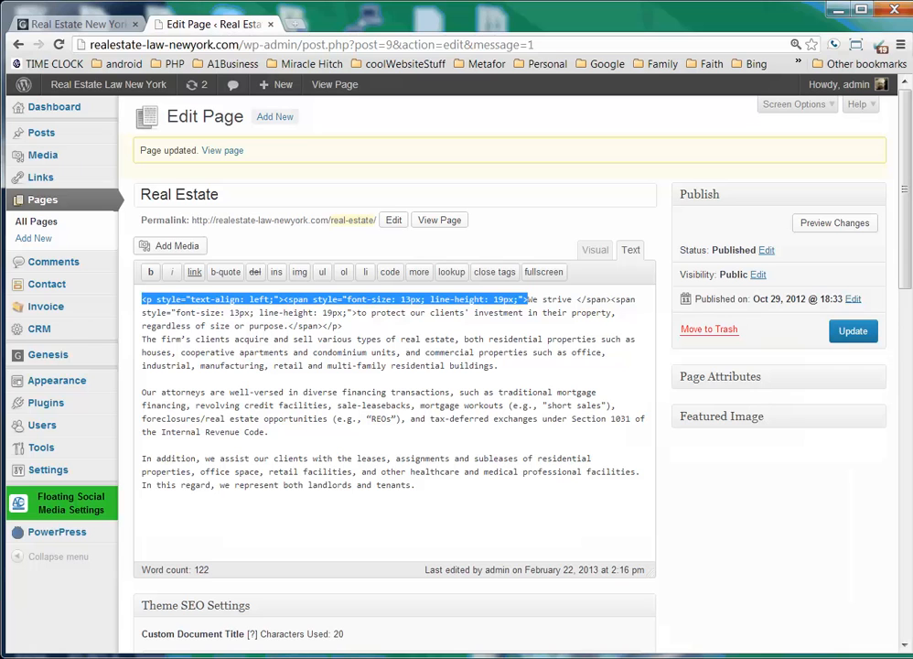
{"action": "key", "text": "BackSpace"}
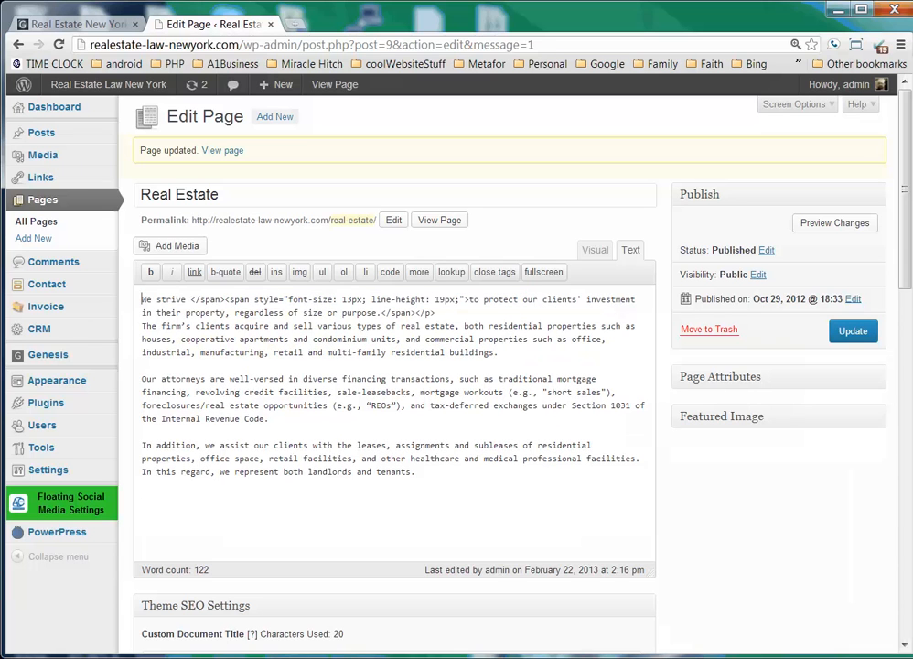
{"action": "left_click_drag", "start_coordinate": [469, 300], "coordinate": [195, 304]}
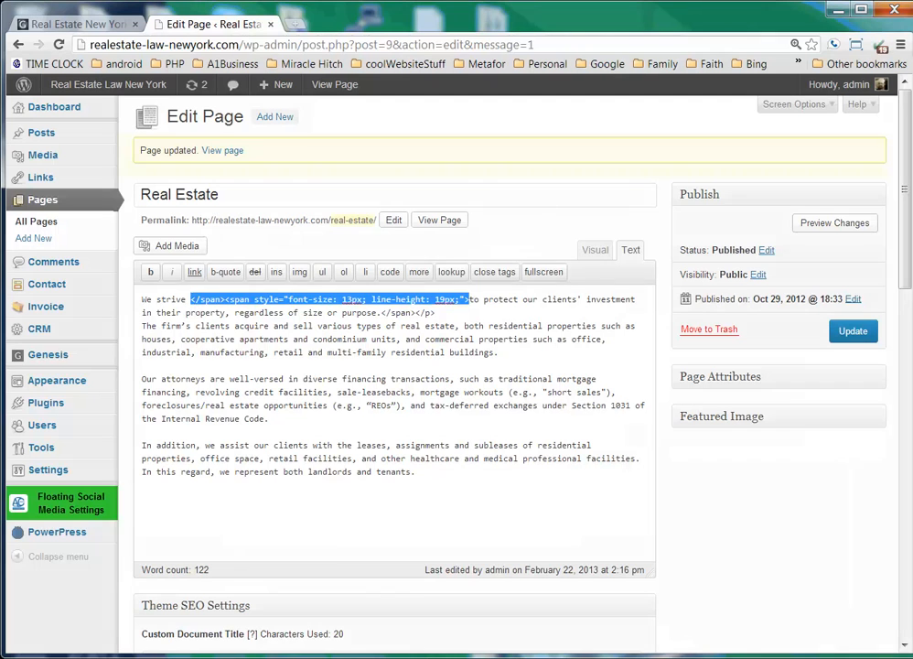
{"action": "key", "text": "BackSpace"}
{"action": "key", "text": "BackSpace"}
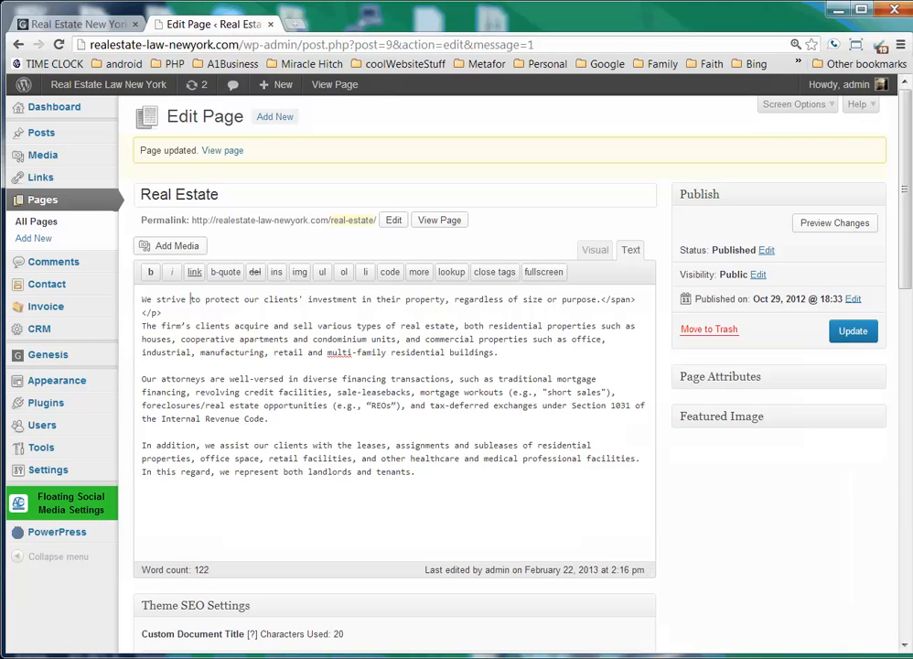
- Delete the closing span and paragraph tags after "regardless of size or purpose." and return to the visual editor
{"action": "left_click_drag", "start_coordinate": [600, 301], "coordinate": [635, 300]}
{"action": "key", "text": "BackSpace"}
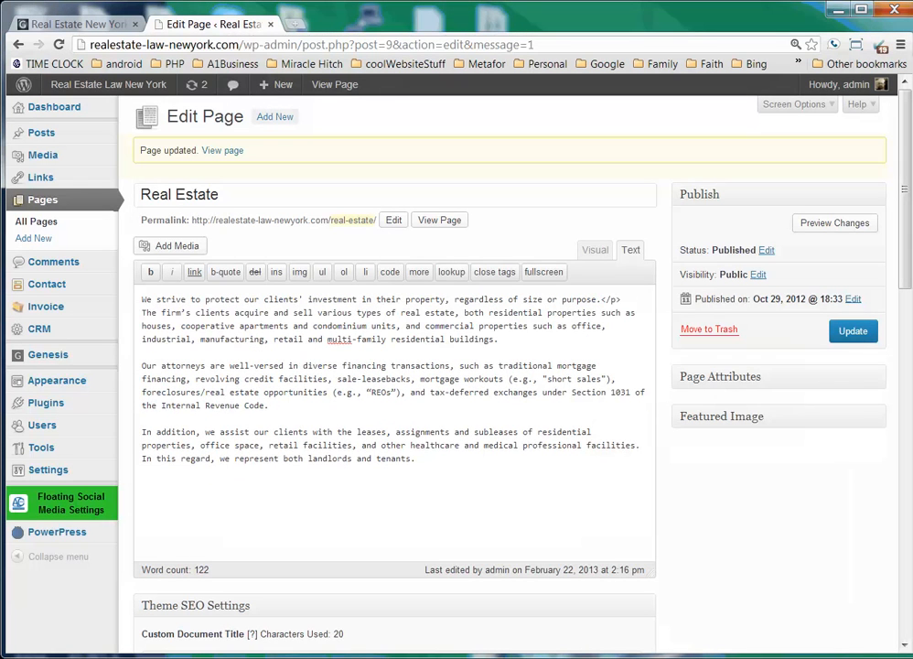
{"action": "left_click_drag", "start_coordinate": [621, 299], "coordinate": [600, 300]}
{"action": "key", "text": "BackSpace"}
{"action": "left_click", "coordinate": [595, 250]}
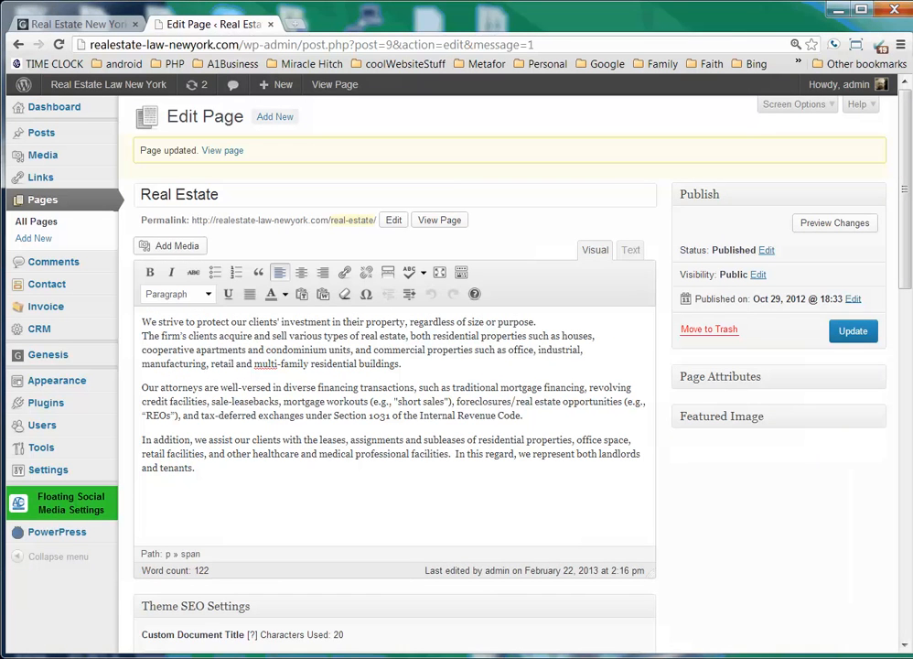
- Try to add a paragraph break after "regardless of size or purpose.", update the page and reload the live version
{"action": "left_click", "coordinate": [538, 322]}
{"action": "key", "text": "Return"}
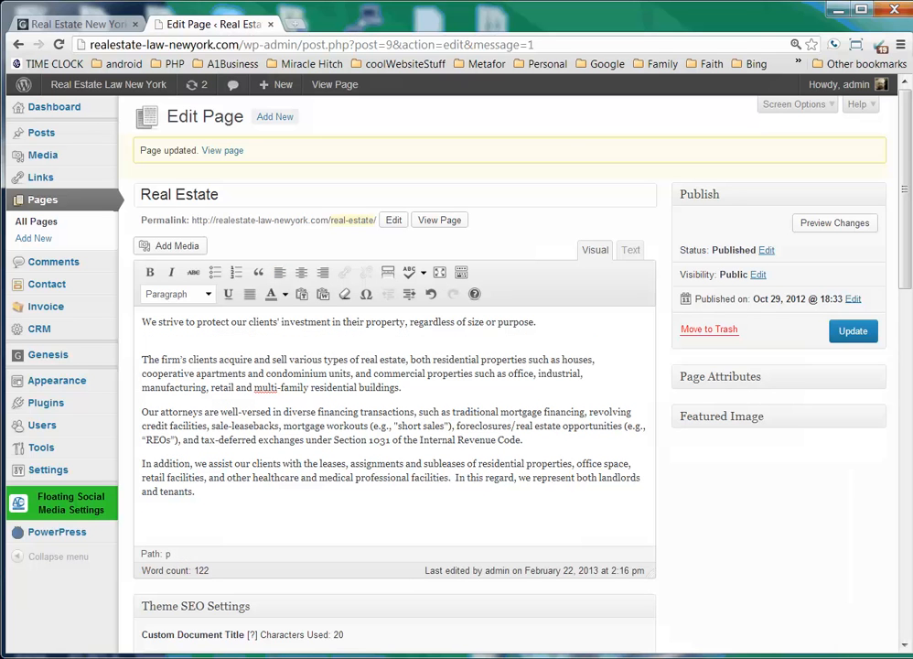
{"action": "left_click", "coordinate": [853, 330]}
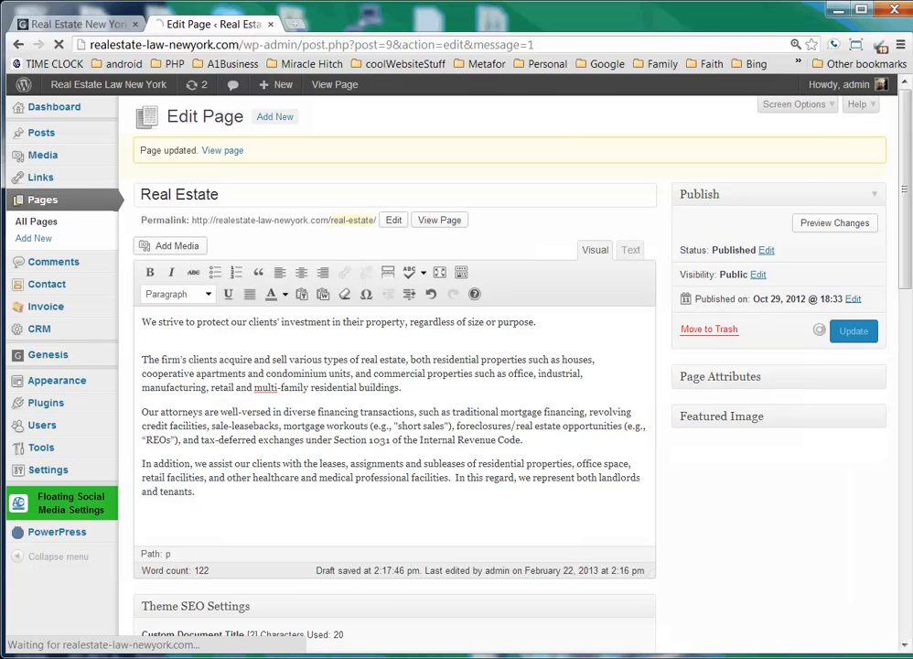
{"action": "key", "text": "ctrl+Tab"}
{"action": "key", "text": "F5"}
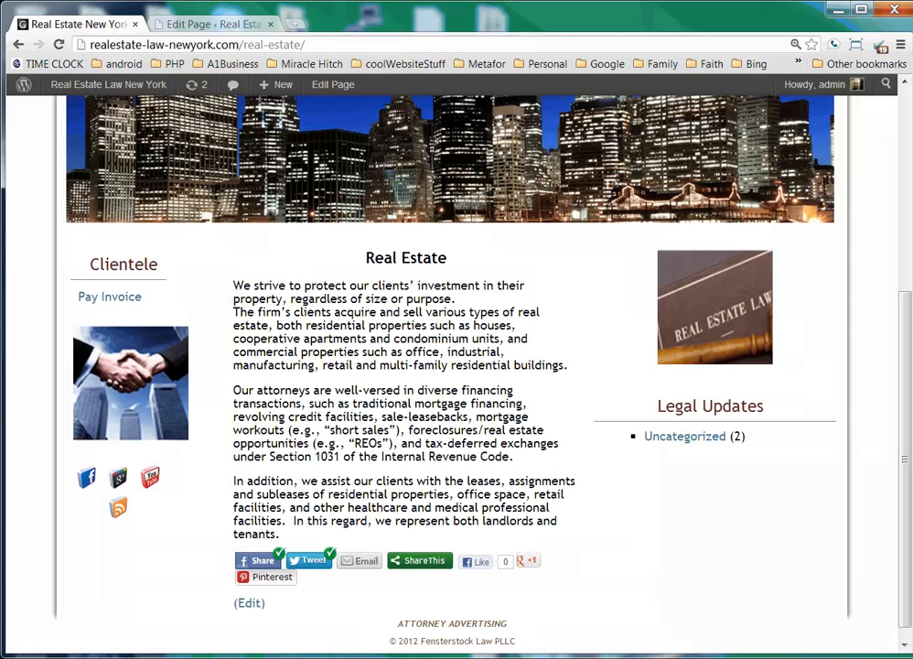
- Return to the page editor, try the break after the first sentence again and update the page
{"action": "key", "text": "ctrl+Tab"}
{"action": "key", "text": "Tab"}
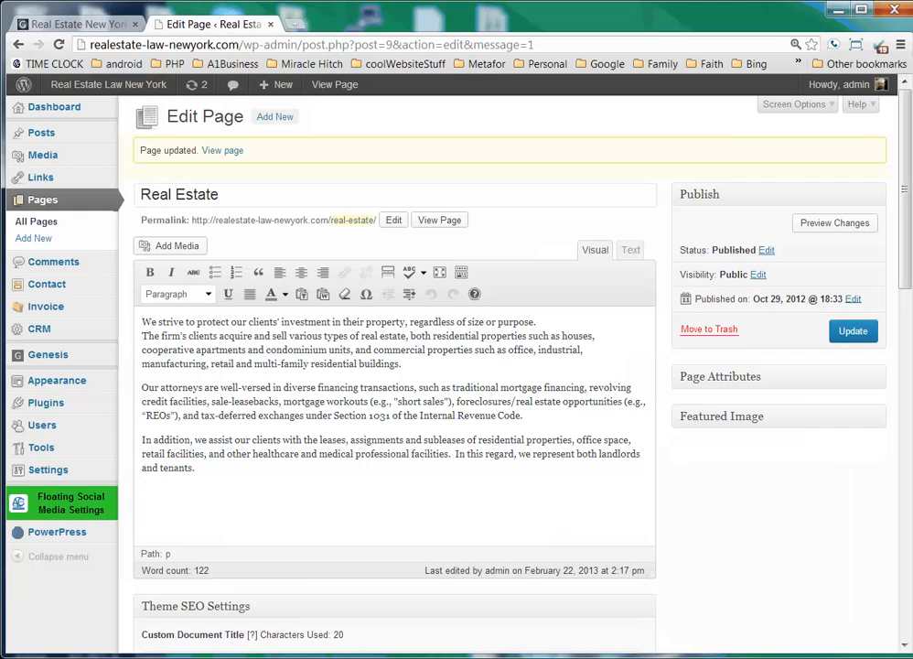
{"action": "left_click", "coordinate": [537, 322]}
{"action": "key", "text": "Return"}
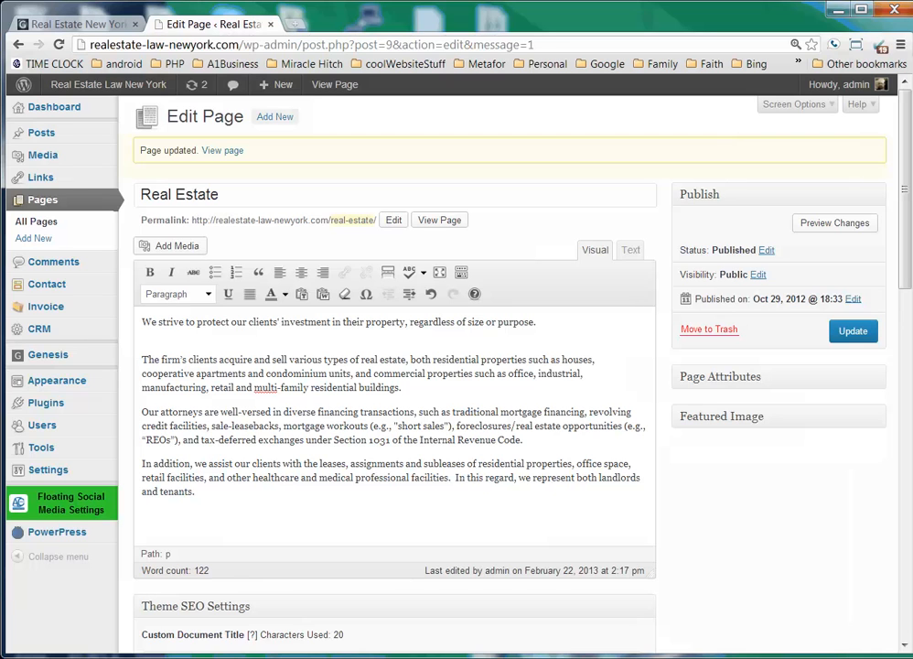
{"action": "left_click", "coordinate": [853, 332]}
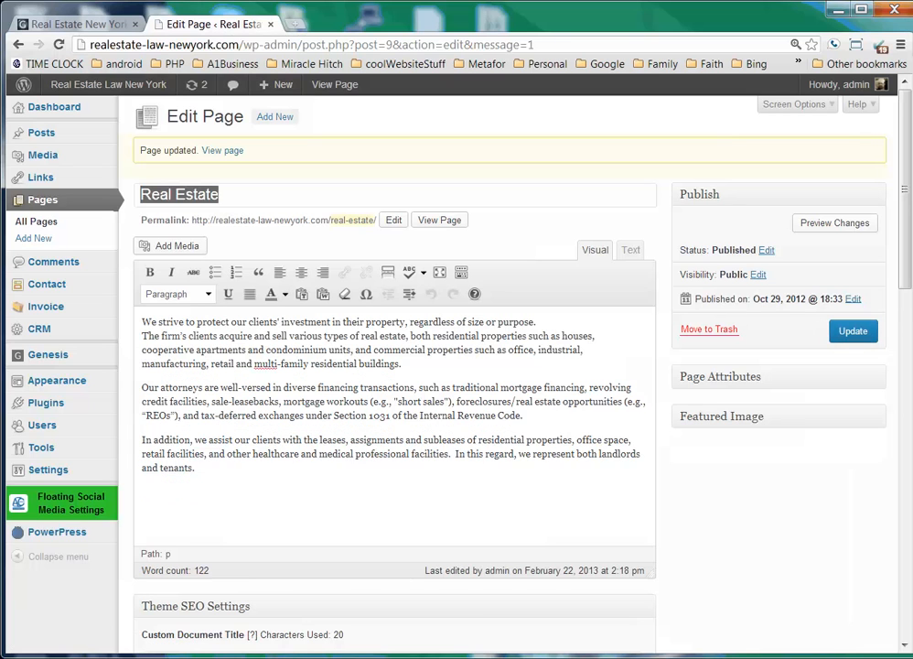
- Split "The firm's clients acquire and sell" into its own paragraph, update the page and reload the live version
{"action": "key", "text": "Return"}
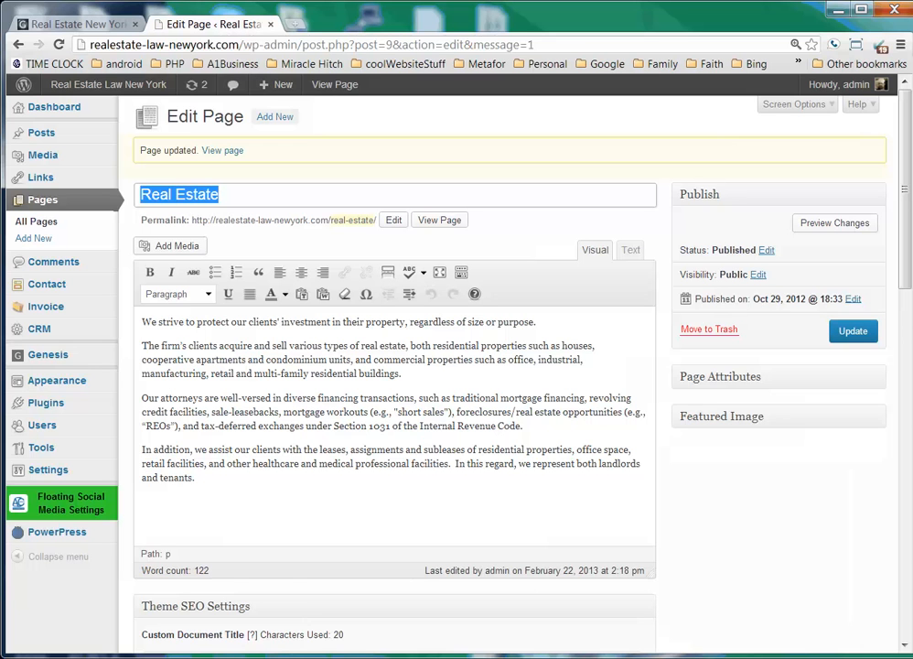
{"action": "key", "text": "ctrl+Tab"}
{"action": "key", "text": "F5"}
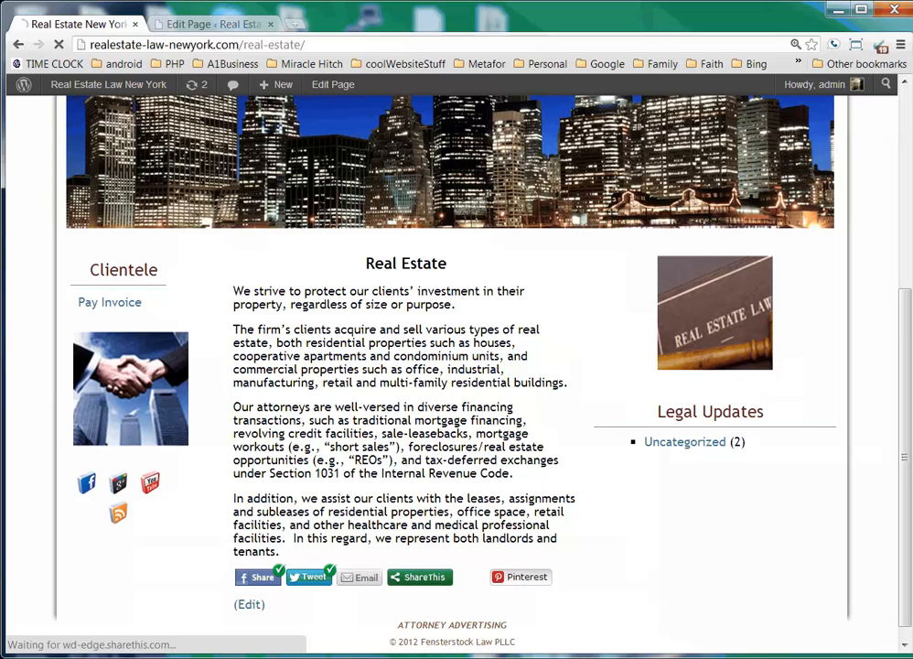
- Open a blank new page to review its SEO title, description and keywords fields, and return to the live Real Estate page's header
{"action": "key", "text": "ctrl+Tab"}
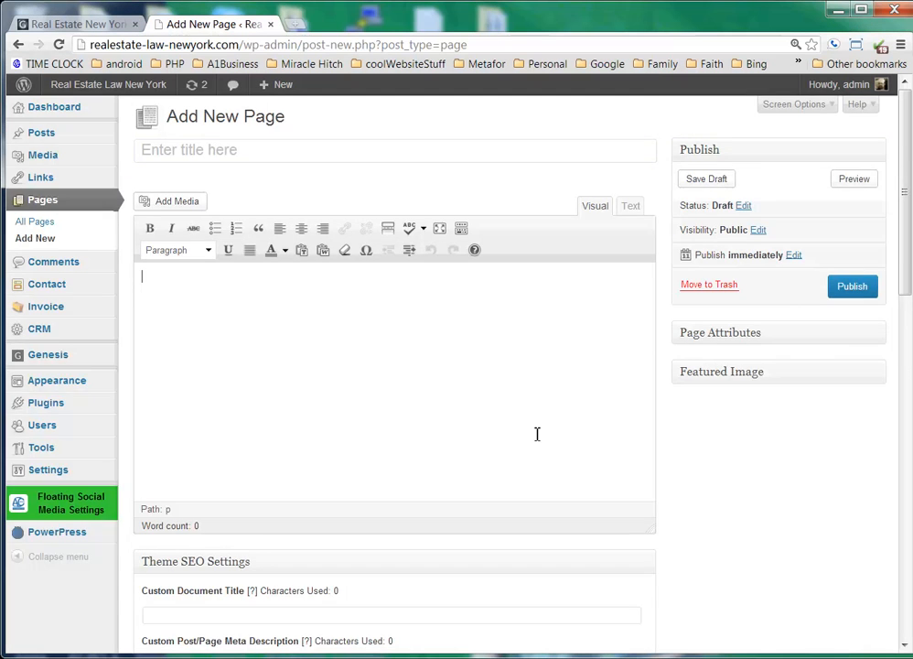
{"action": "scroll", "coordinate": [537, 432], "scroll_direction": "down", "scroll_amount": 2}
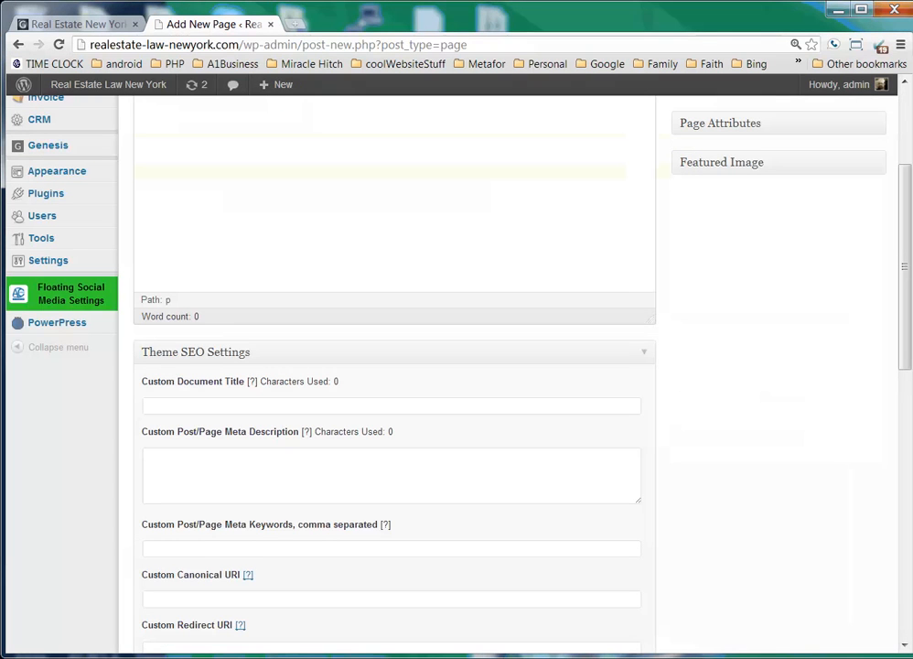
{"action": "left_click", "coordinate": [392, 405]}
{"action": "left_click", "coordinate": [391, 475]}
{"action": "left_click", "coordinate": [392, 549]}
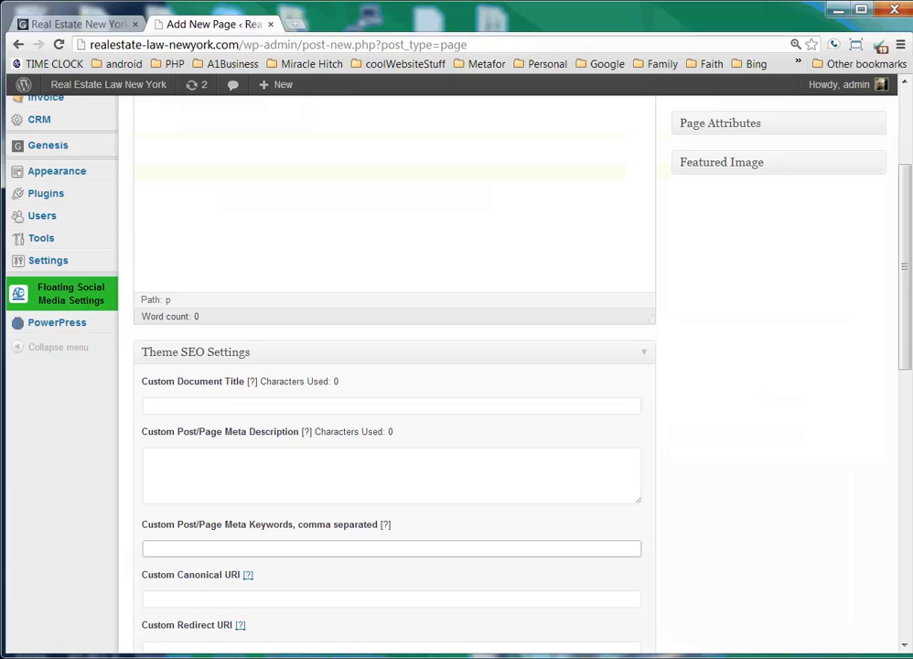
{"action": "scroll", "coordinate": [536, 591], "scroll_direction": "up", "scroll_amount": 3}
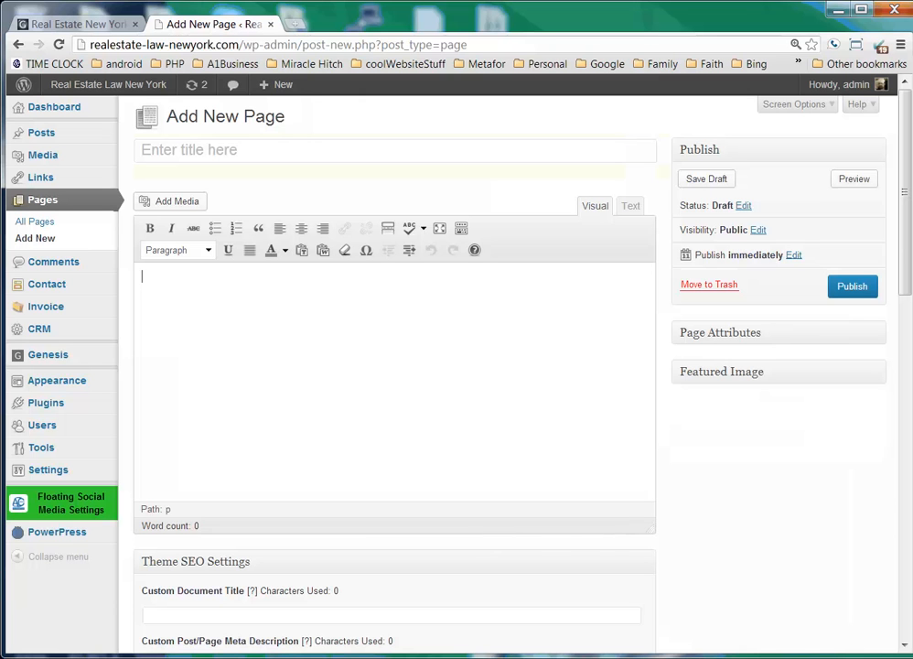
{"action": "key", "text": "ctrl+shift+Tab"}
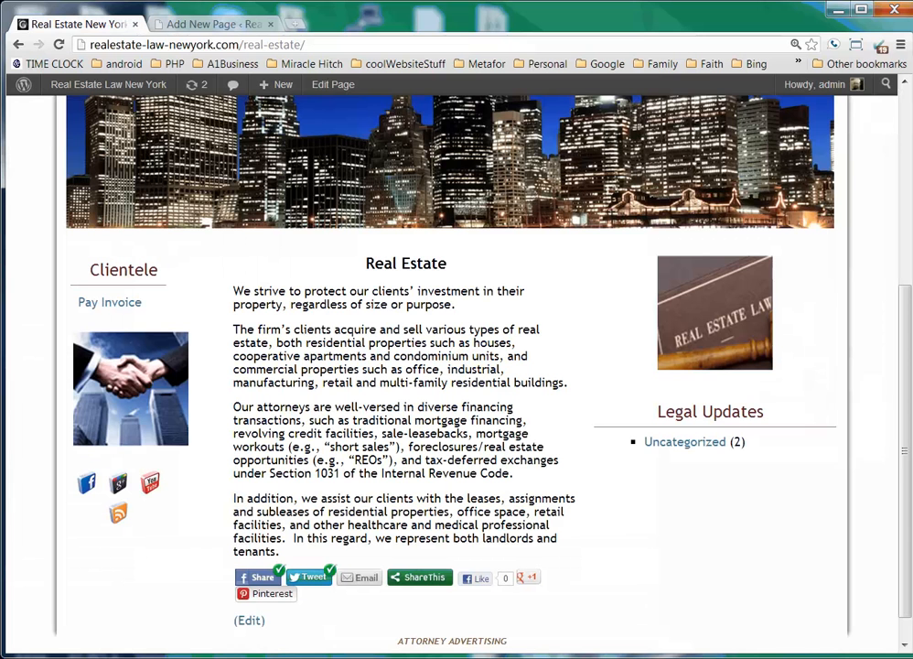
{"action": "scroll", "coordinate": [440, 453], "scroll_direction": "up", "scroll_amount": 4}
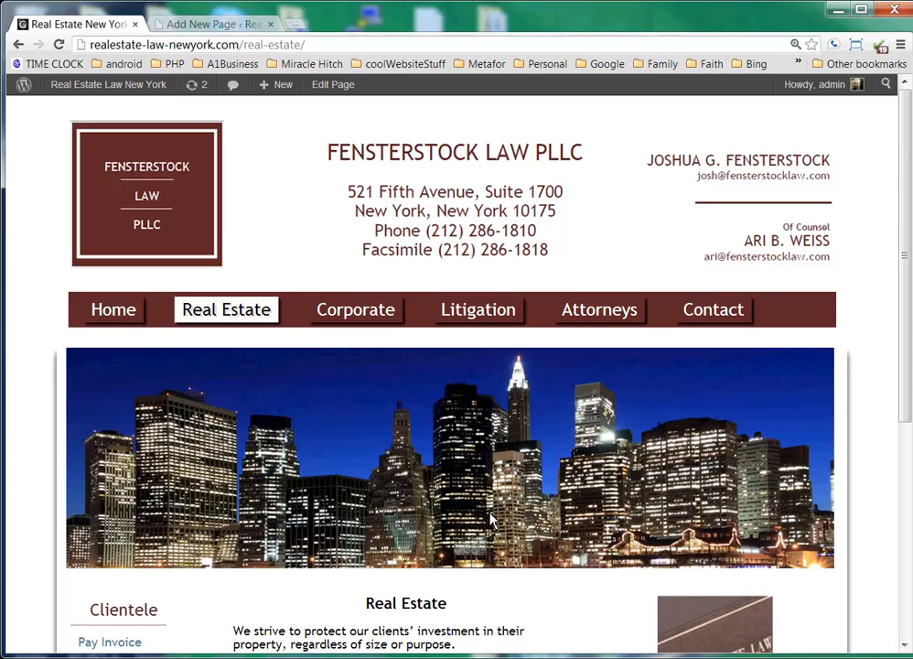